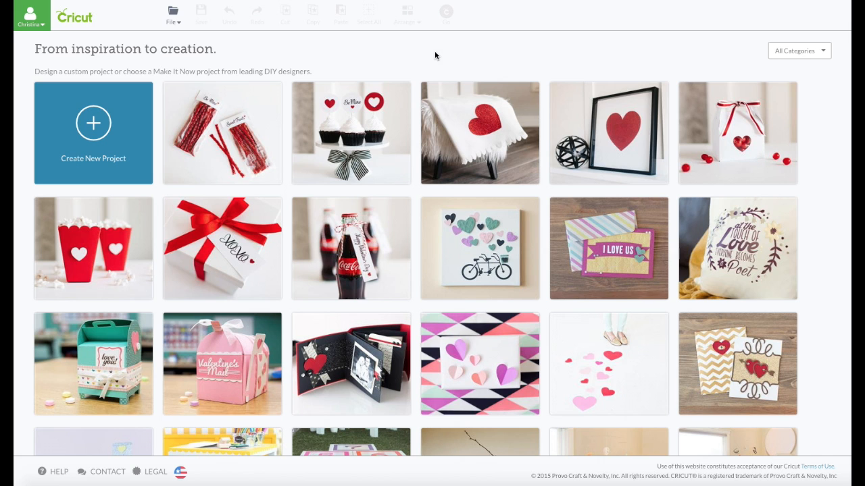
Step: Create a new project and open the image library for inserting images
click(98, 137)
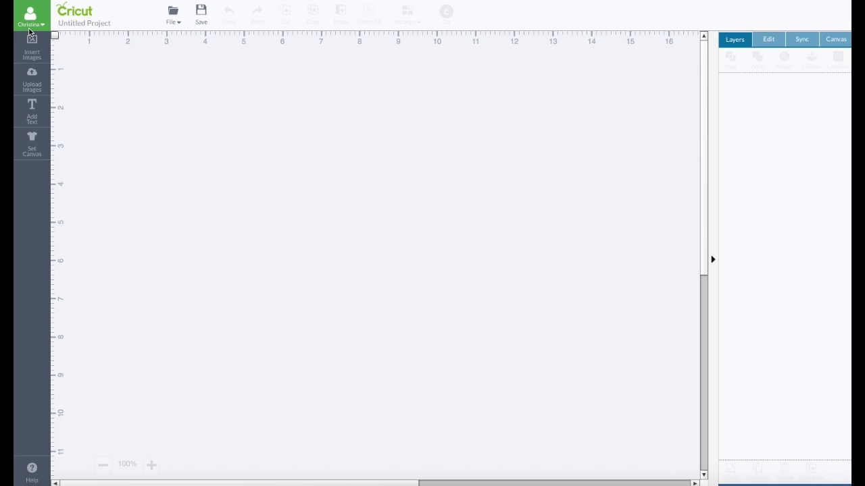
click(32, 47)
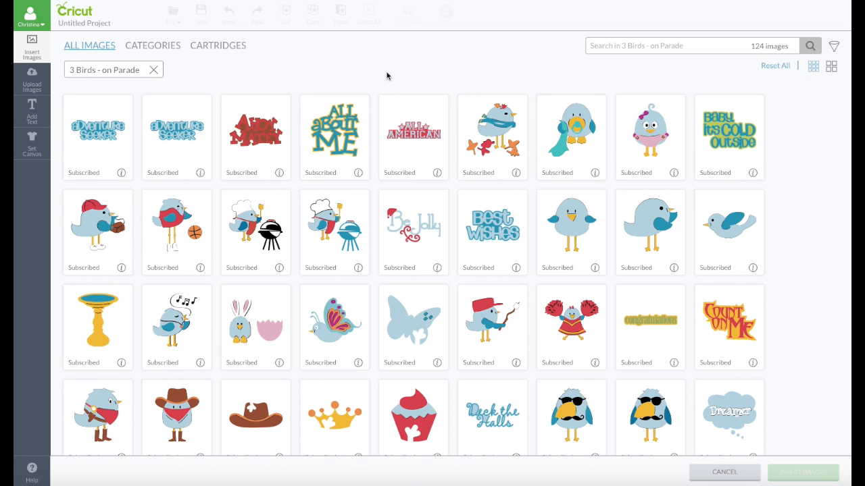
Step: Remove the 3 Birds - on Parade cartridge filter and return to browsing all images
click(703, 46)
click(155, 70)
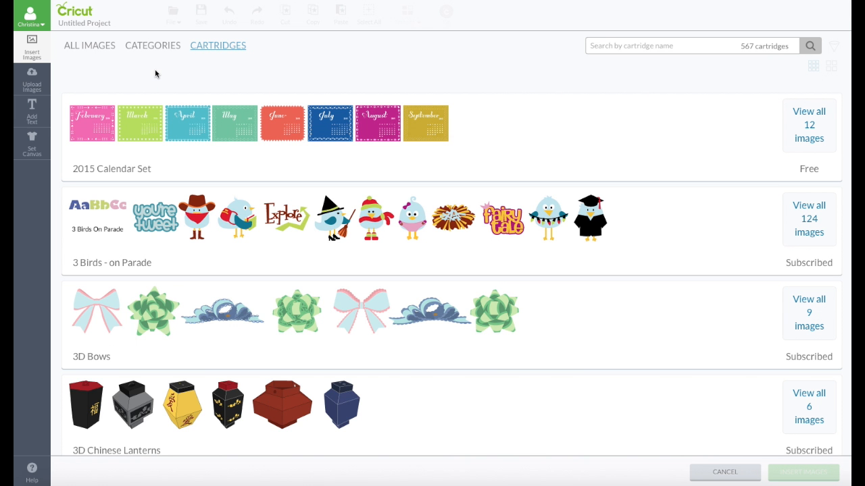
click(102, 47)
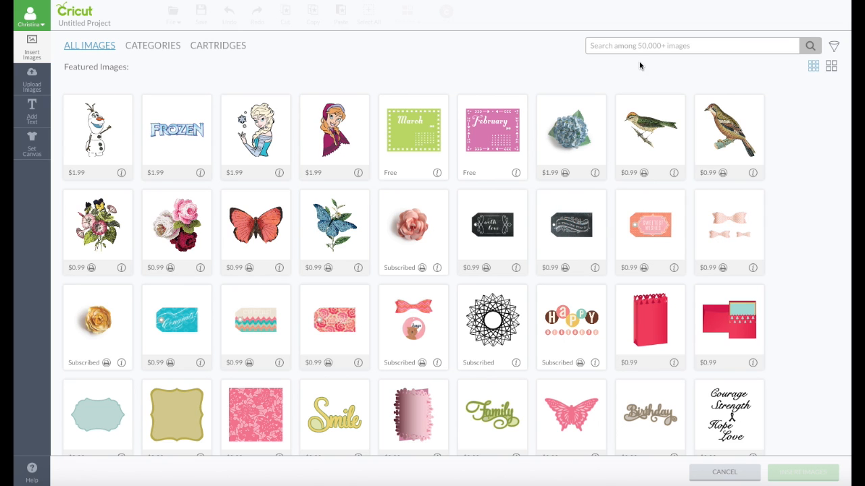
Step: Search all images in the library for "owl"
click(691, 46)
text(owl)
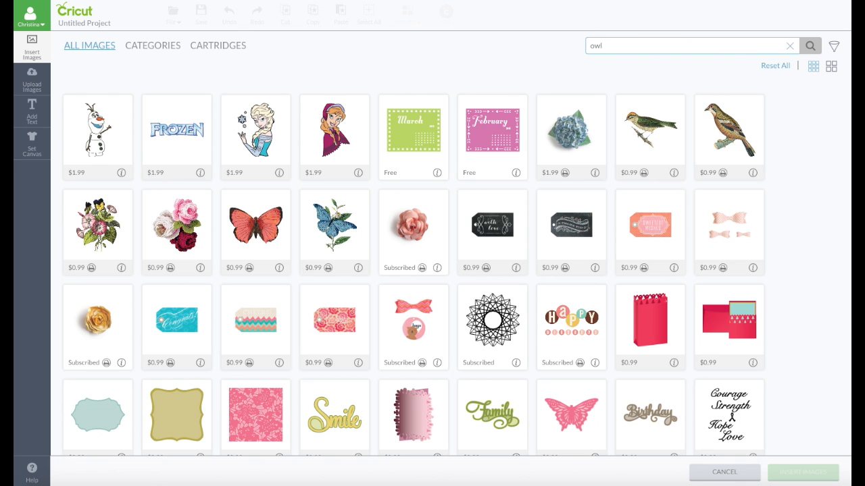
key(Return)
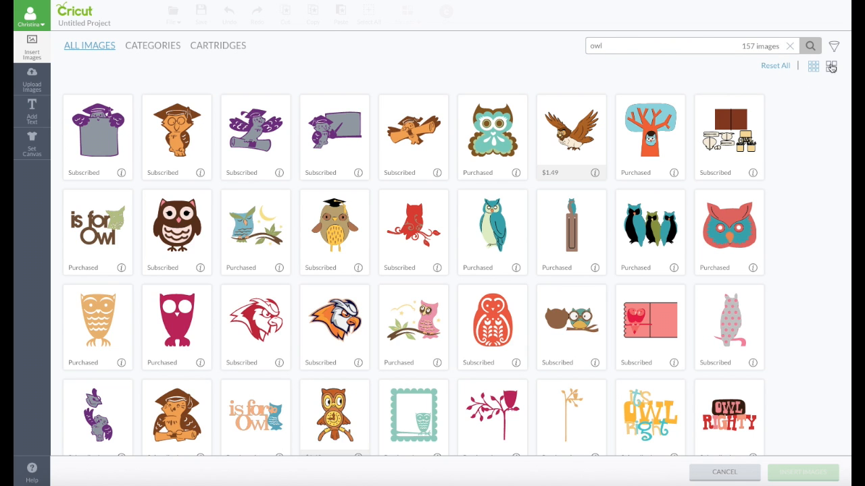
Step: Examine the owl images as large thumbnails, and return to the small-thumbnail view
click(830, 75)
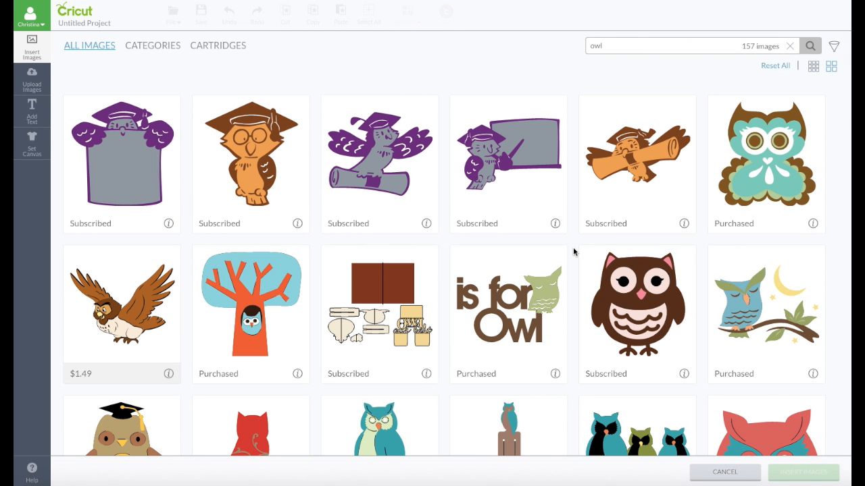
scroll(574, 248, down, 4)
scroll(574, 252, down, 3)
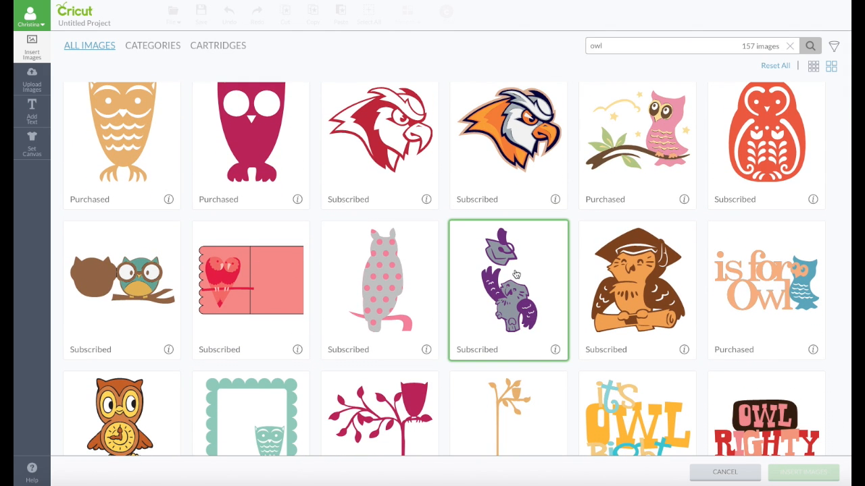
scroll(515, 273, down, 4)
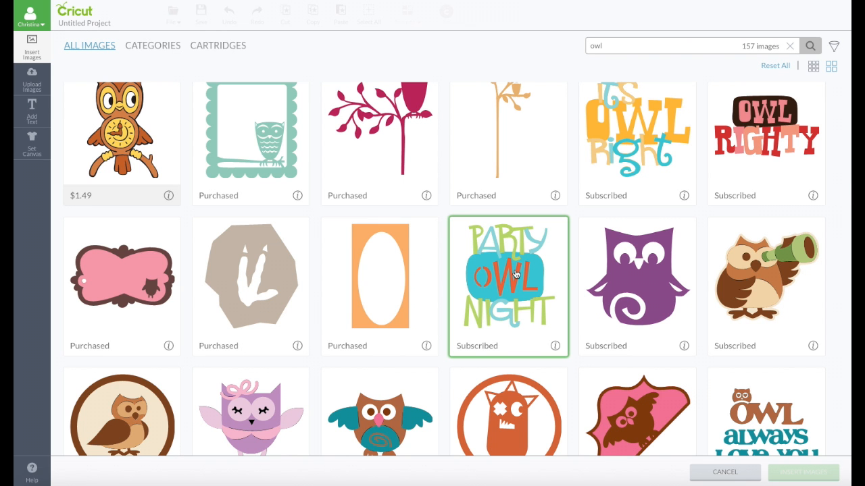
scroll(515, 274, down, 2)
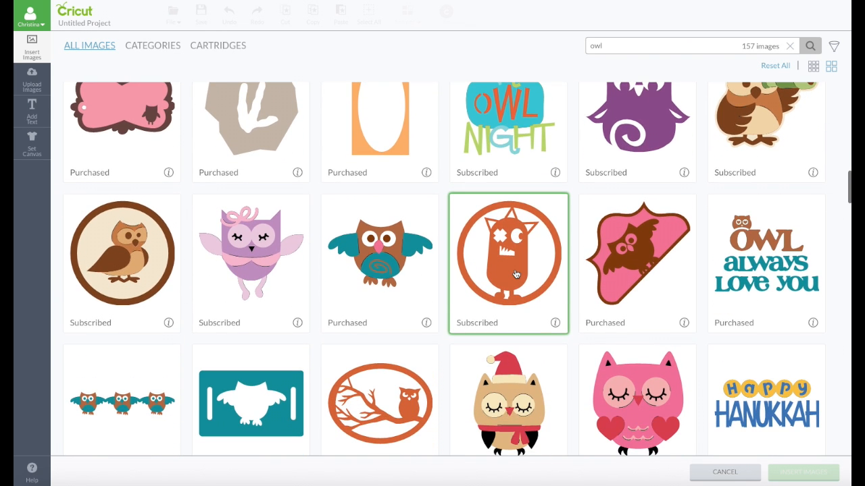
scroll(516, 274, down, 5)
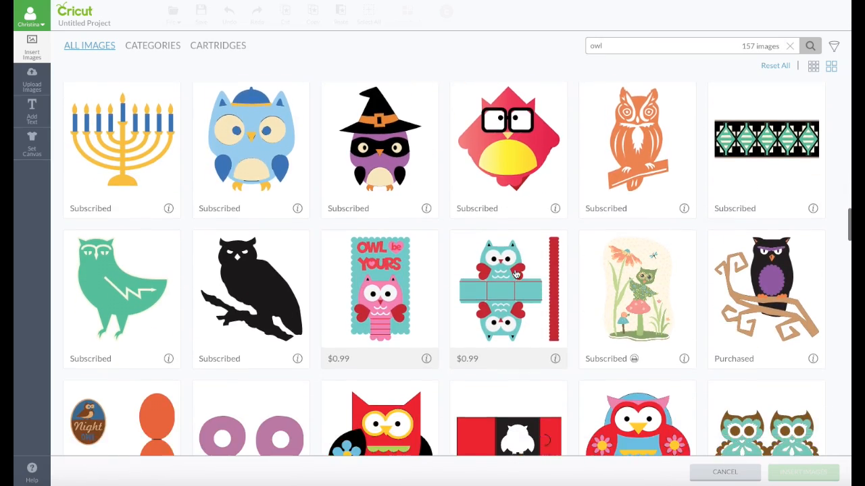
scroll(516, 273, down, 8)
scroll(516, 273, up, 2)
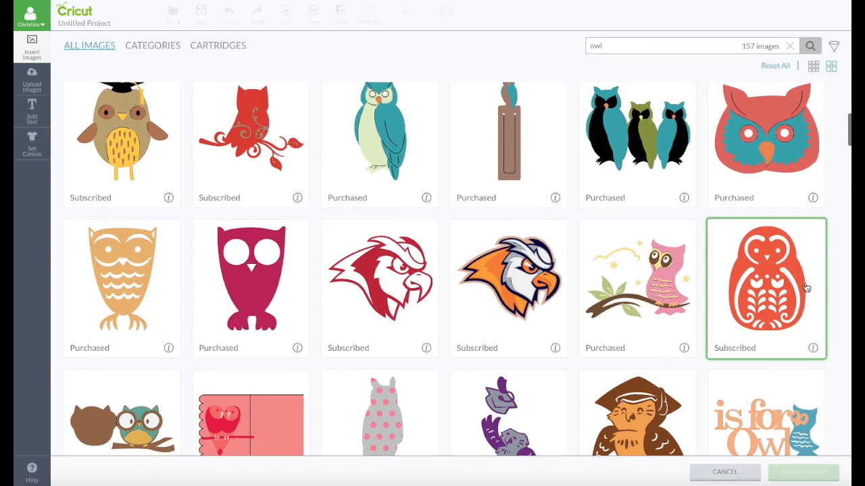
scroll(829, 290, down, 2)
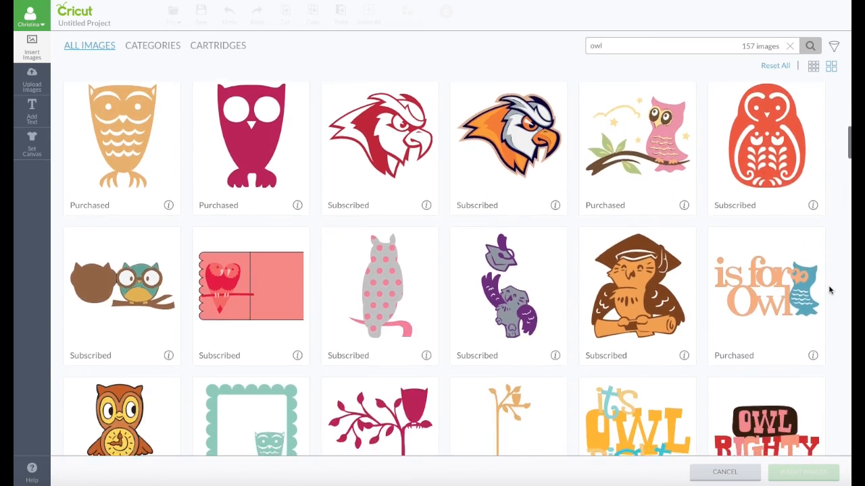
scroll(830, 291, down, 2)
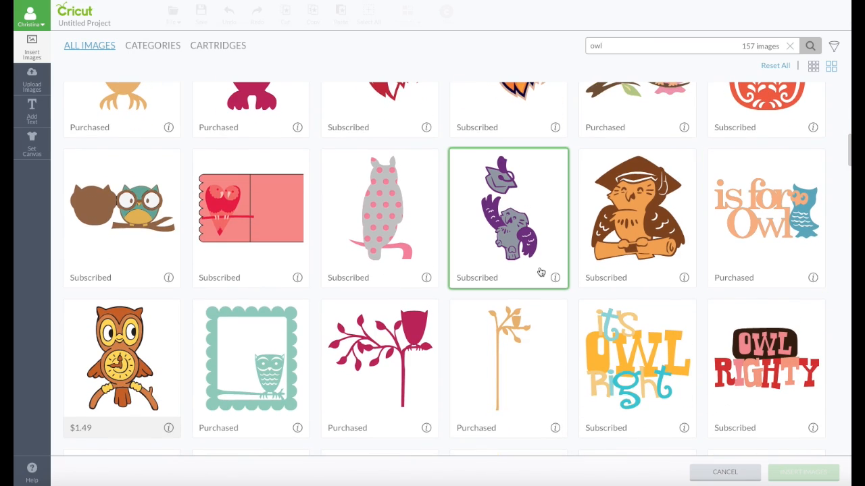
scroll(541, 272, down, 10)
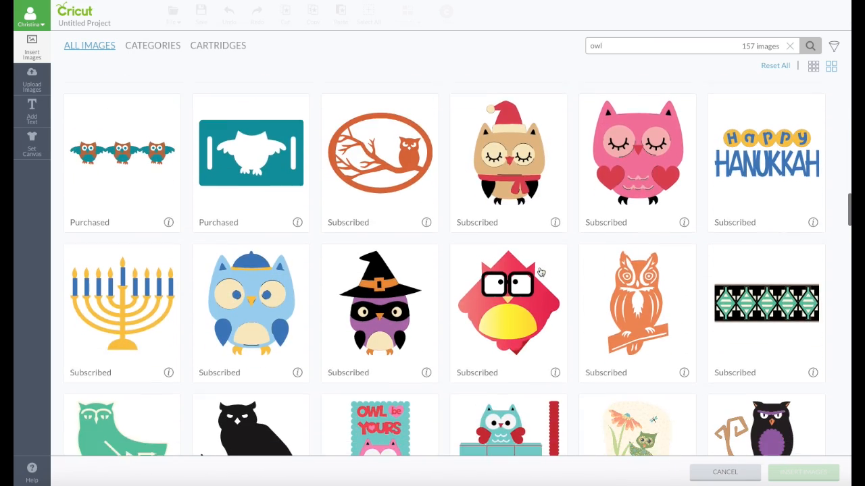
scroll(541, 272, down, 10)
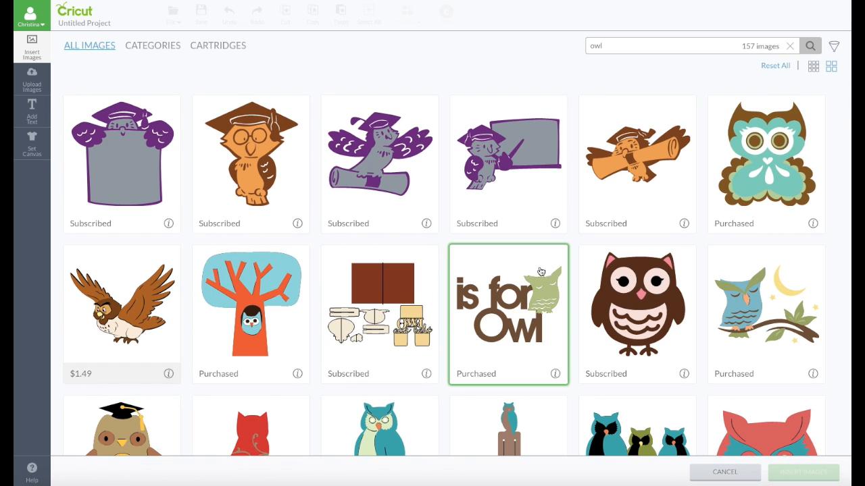
click(813, 67)
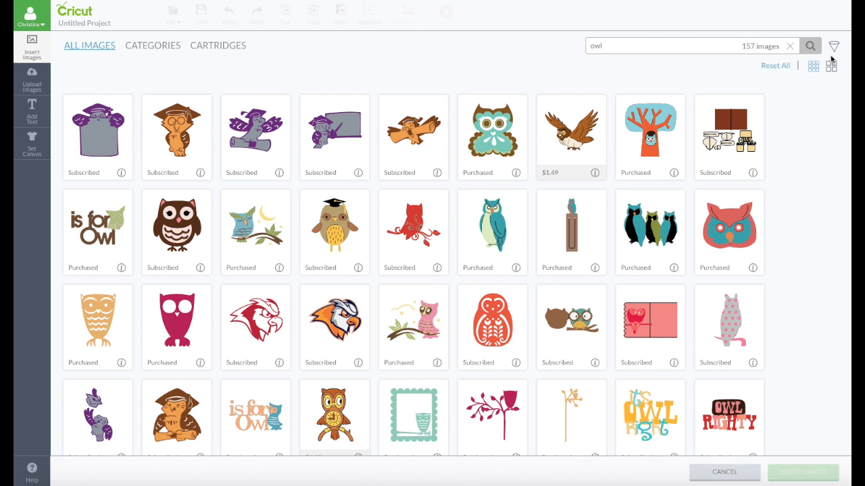
Step: View only the owl images of the Cards & Envelopes type, and remove that filter again
click(835, 49)
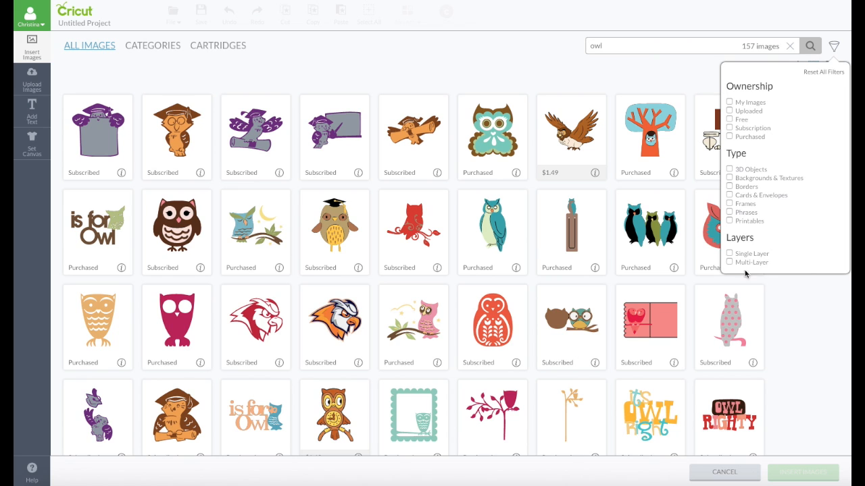
click(731, 203)
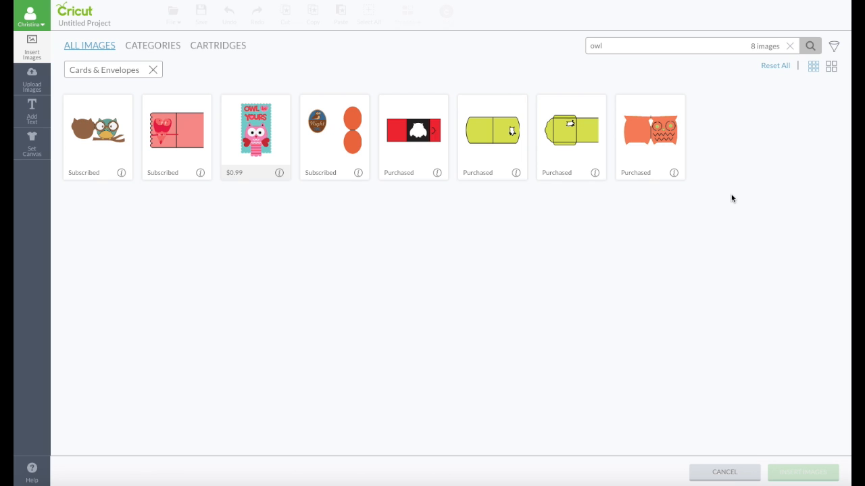
click(833, 46)
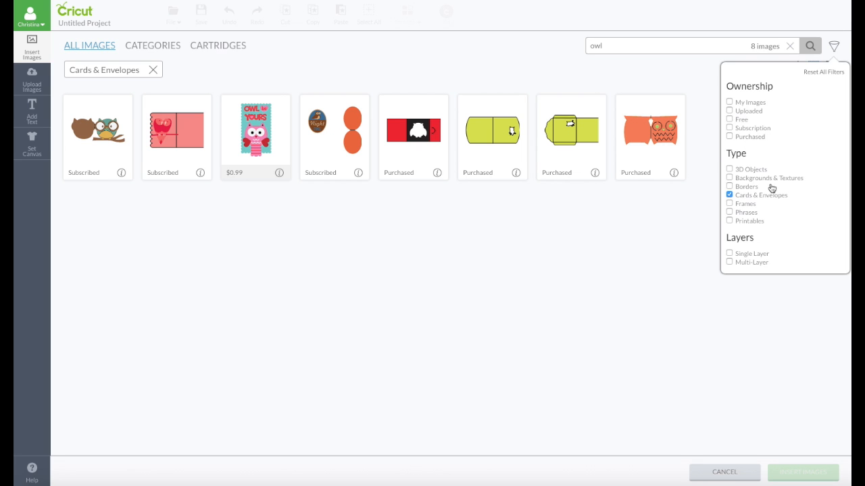
click(729, 195)
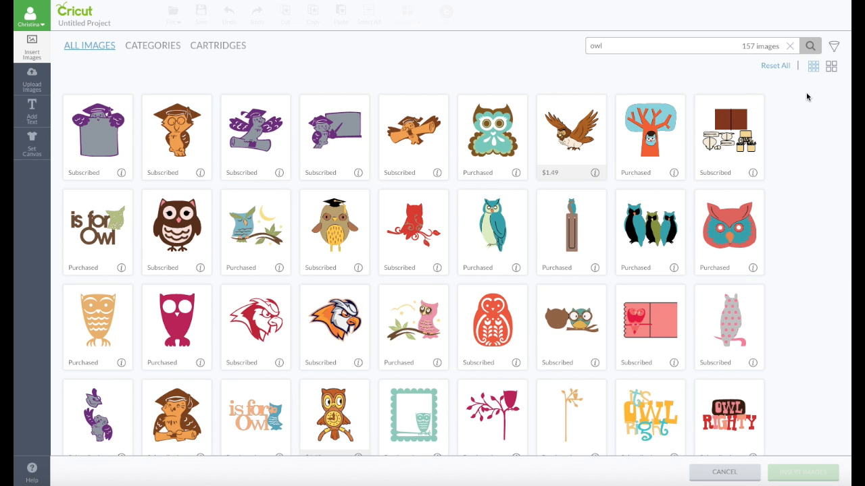
Step: View only the Uploaded owl images, and clear the Uploaded ownership filter again
click(835, 51)
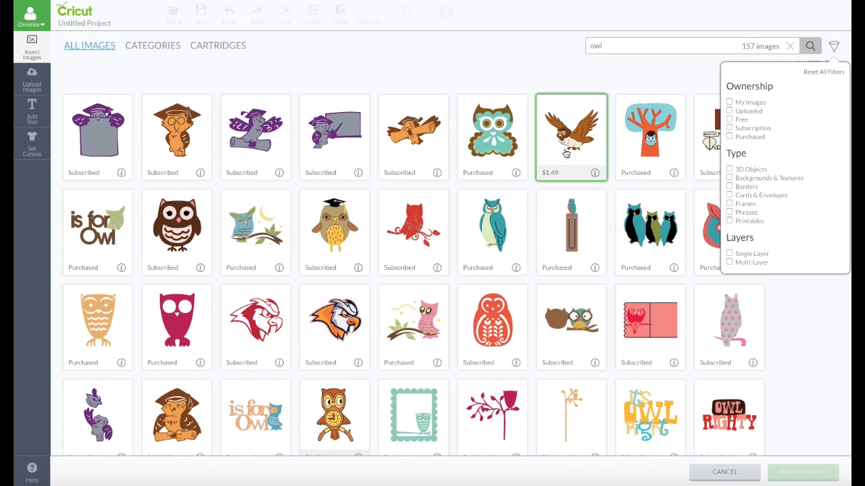
click(731, 111)
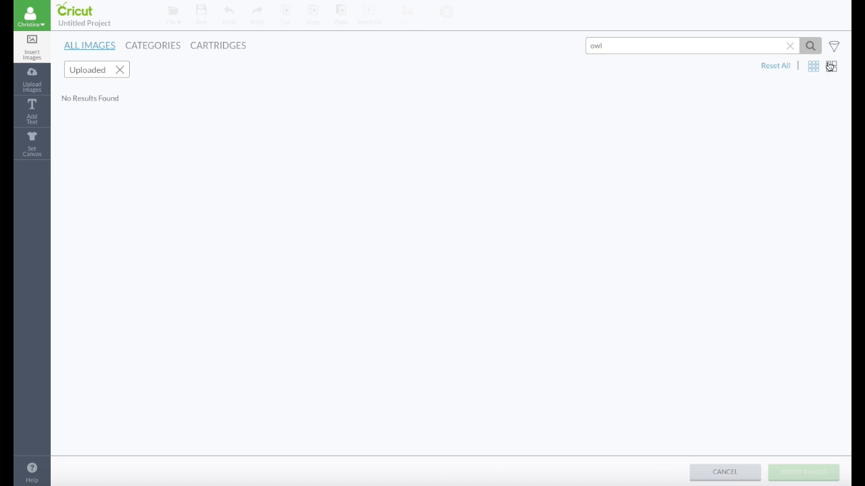
click(833, 46)
click(732, 111)
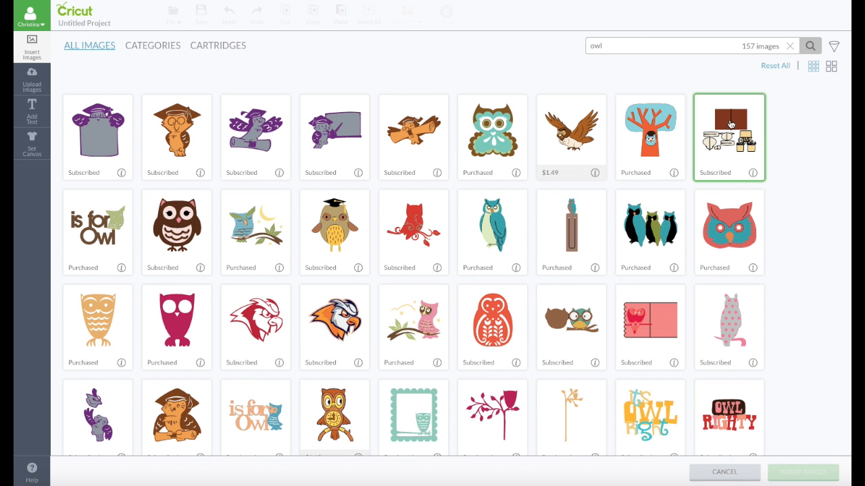
Step: Check the owl images for Free ones, and clear the Free ownership filter again
click(832, 48)
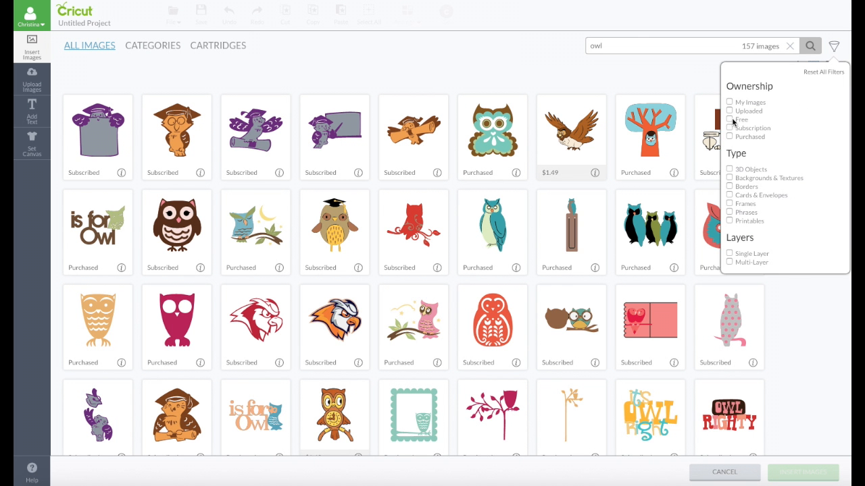
click(729, 119)
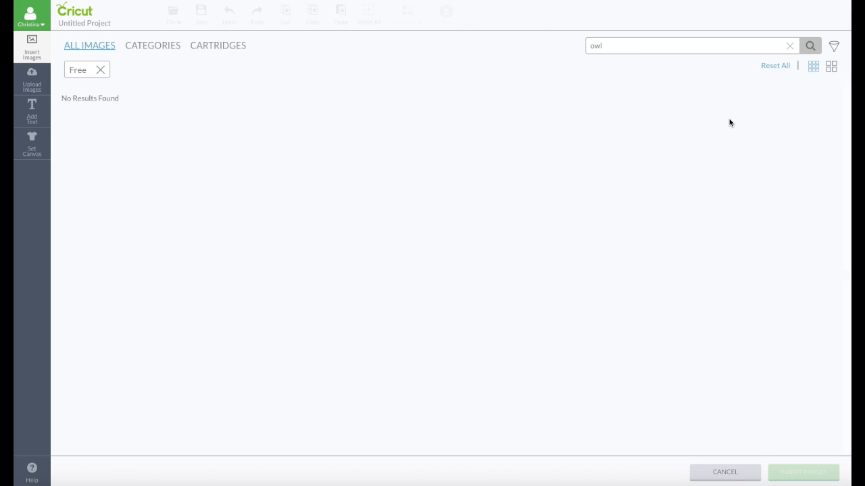
click(834, 46)
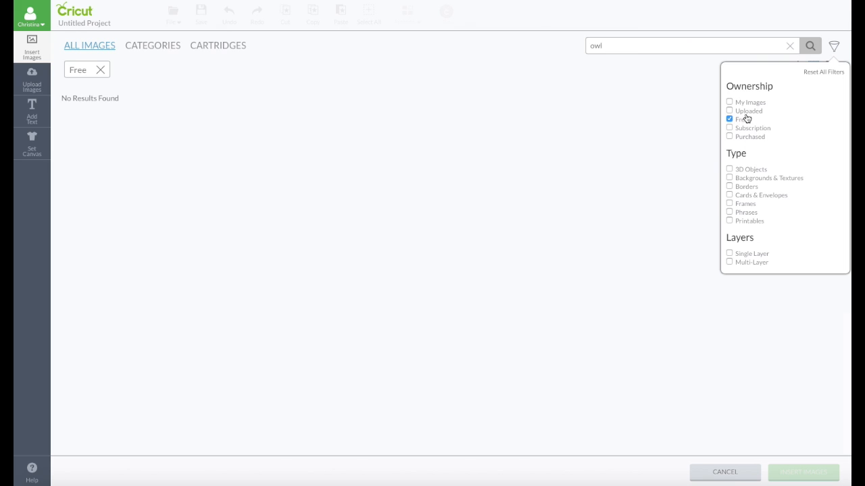
click(729, 119)
Step: Show only the owl images included in the Subscription, and clear that ownership filter again
click(834, 46)
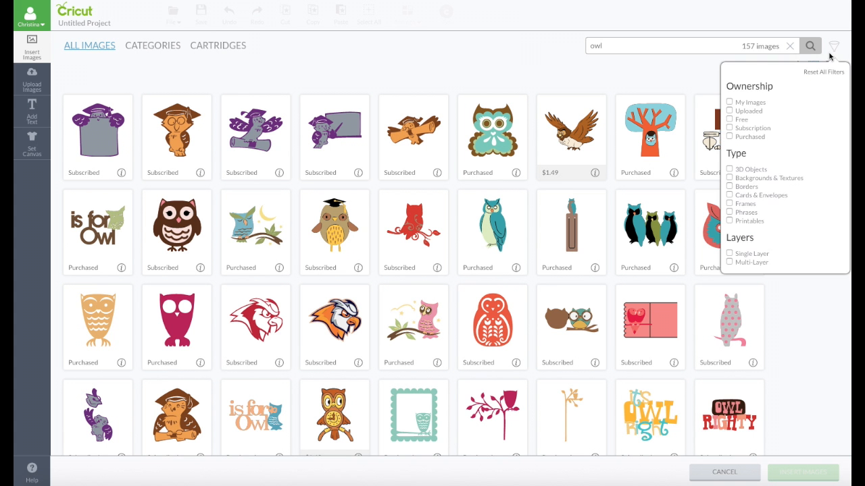
click(729, 127)
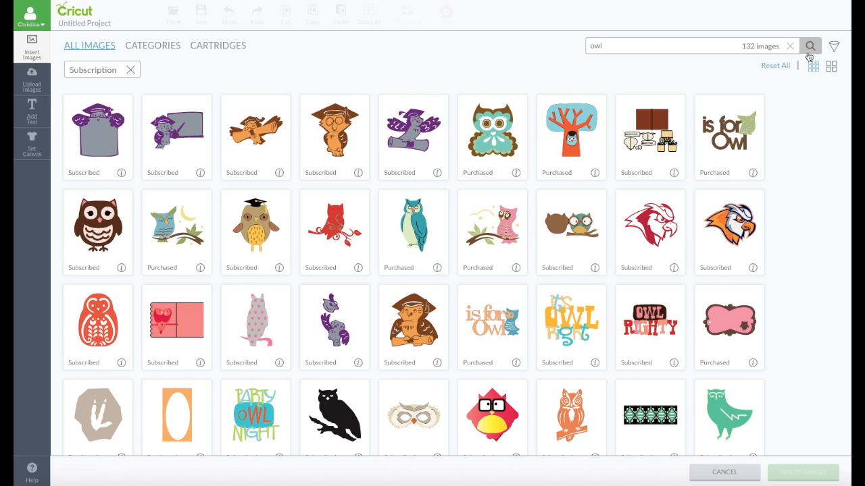
click(832, 45)
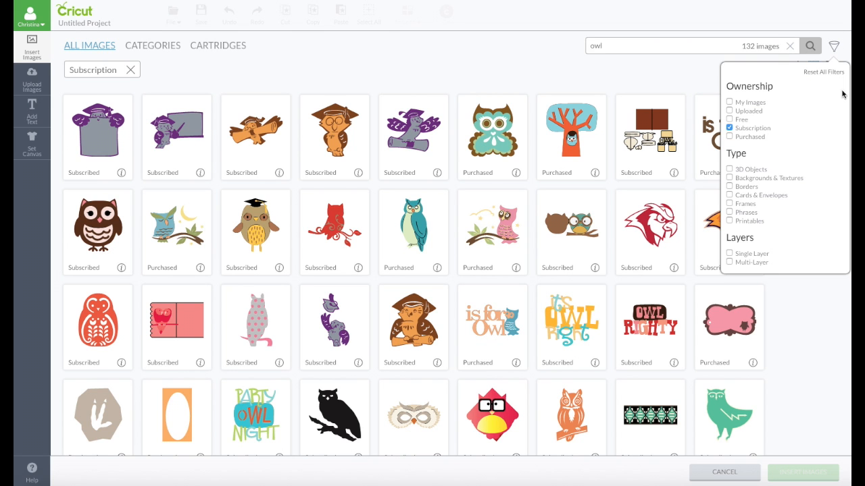
click(732, 129)
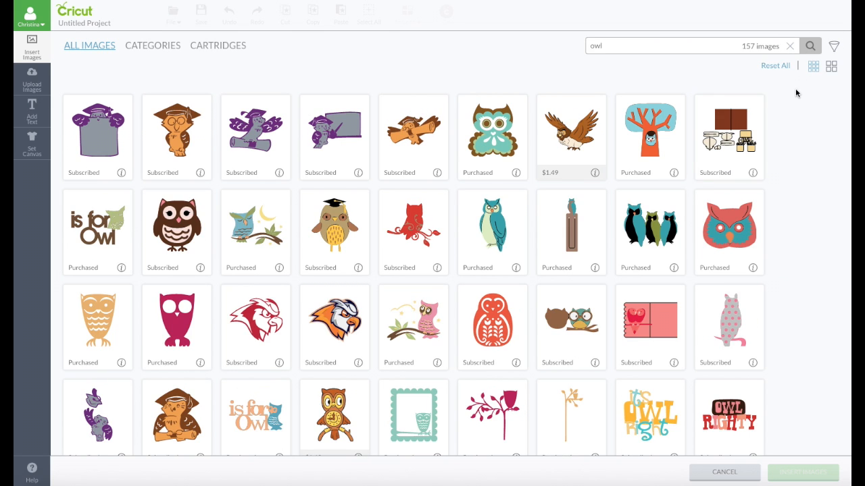
Step: Filter the owl images by Purchased ownership
click(832, 45)
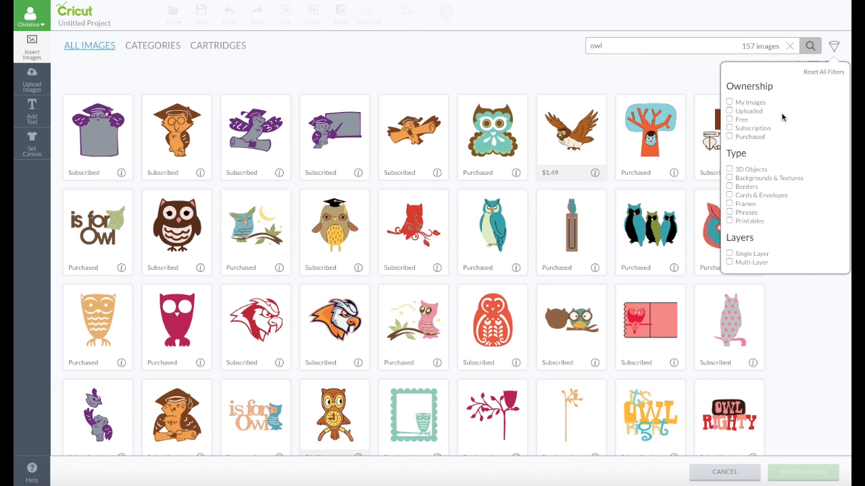
click(730, 138)
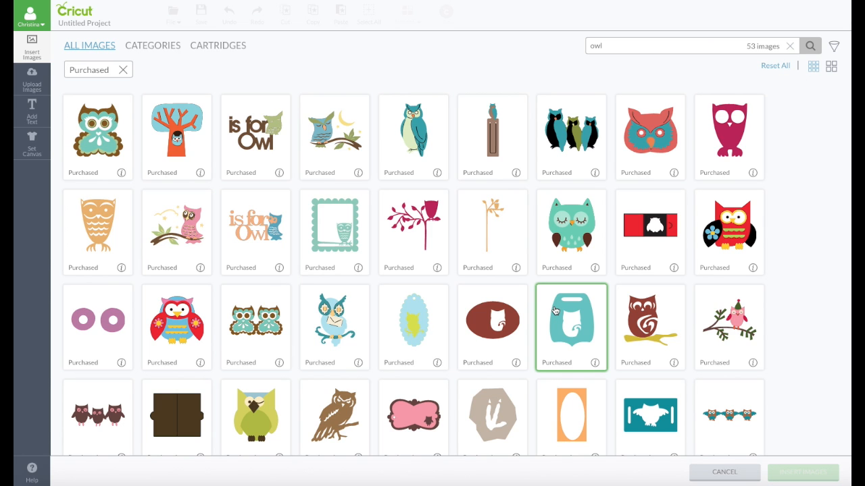
Step: Clear the "owl" search term and remove the Purchased filter to return to the featured images
click(623, 48)
key(BackSpace)
key(BackSpace)
key(BackSpace)
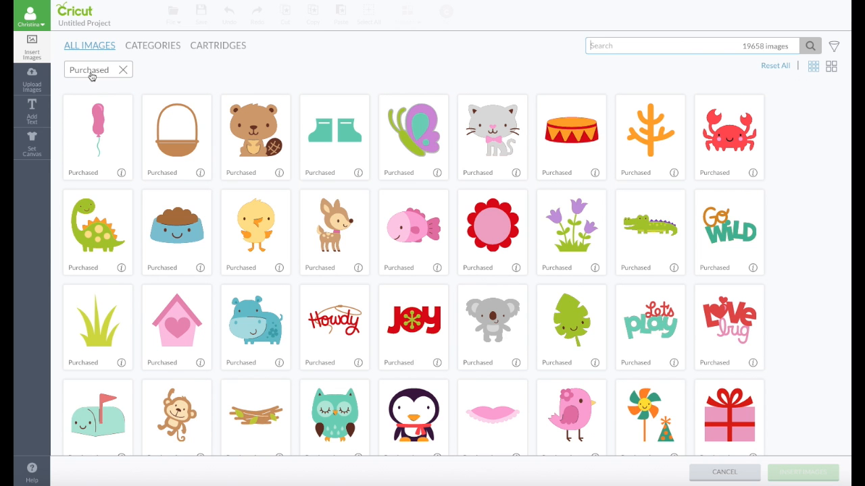
click(128, 72)
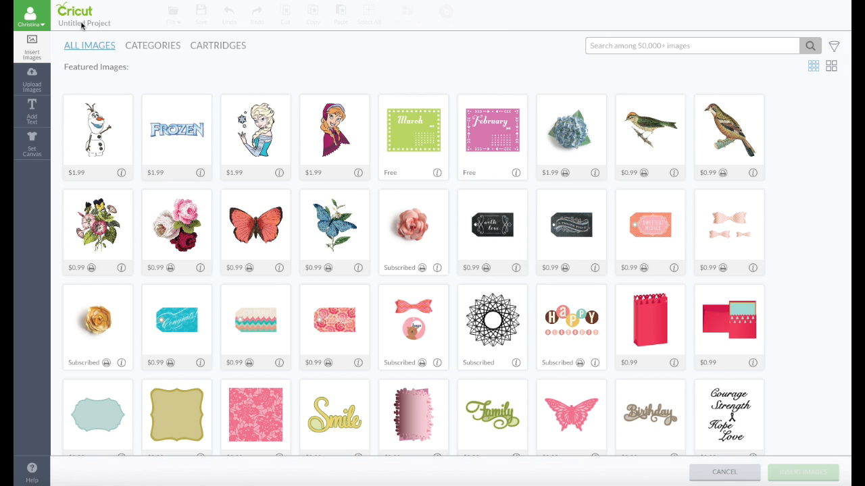
Step: Browse the image categories, view the Free this Week images, and clear that category again
click(140, 46)
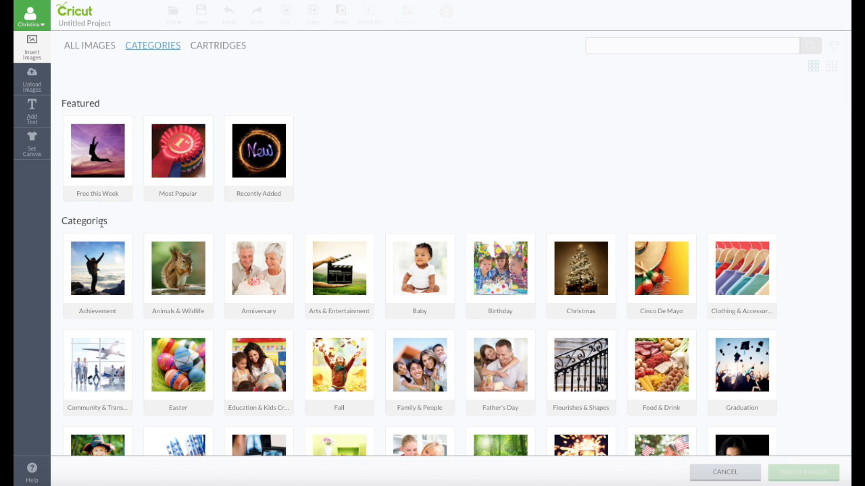
scroll(103, 228, down, 3)
scroll(103, 228, down, 4)
scroll(104, 322, up, 7)
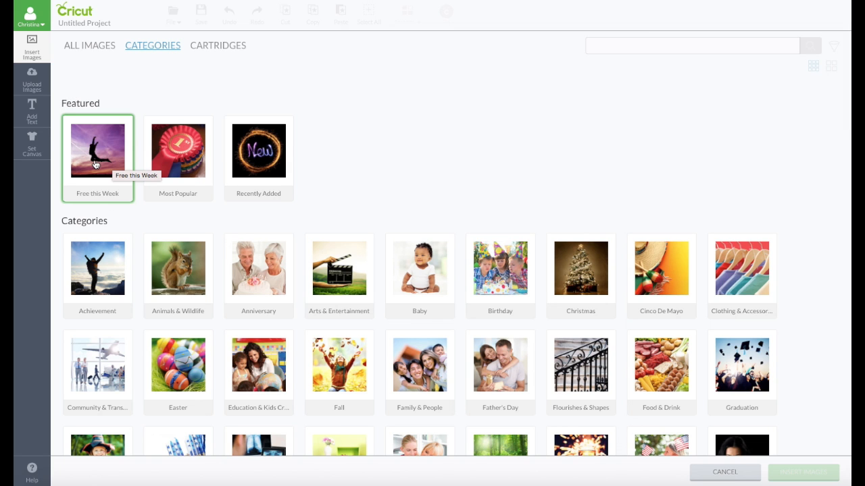
click(96, 164)
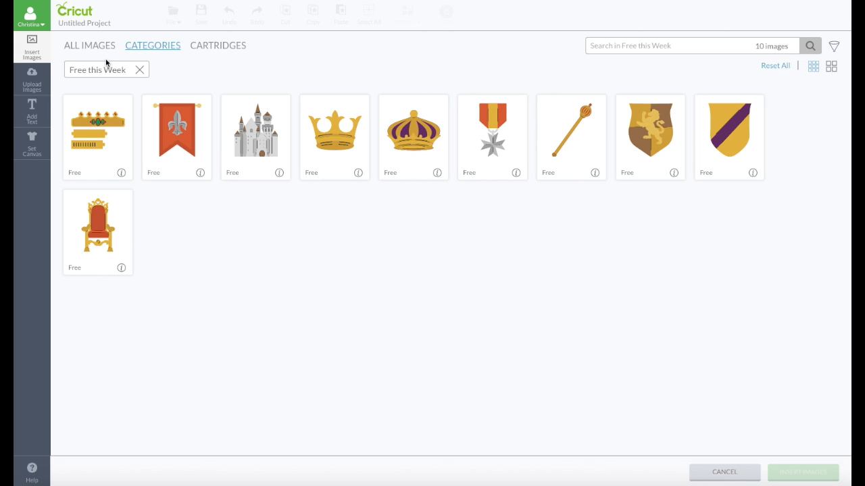
click(139, 70)
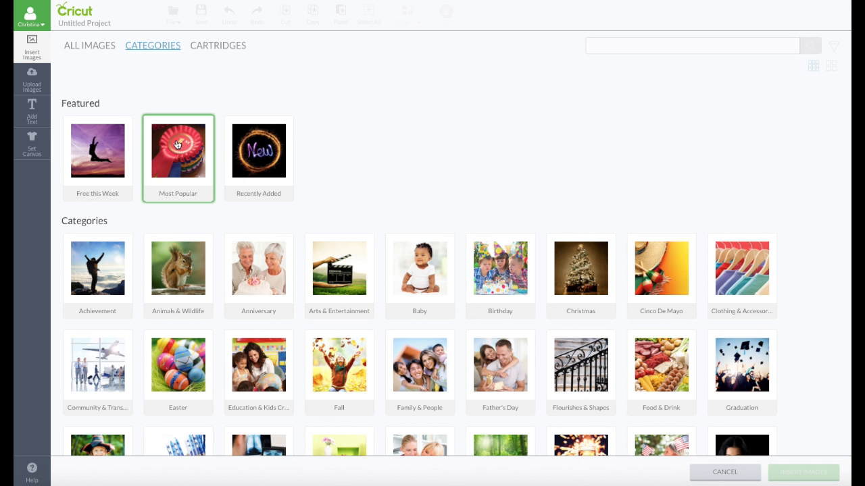
Step: Look through the Most Popular images and return to the category overview
click(176, 144)
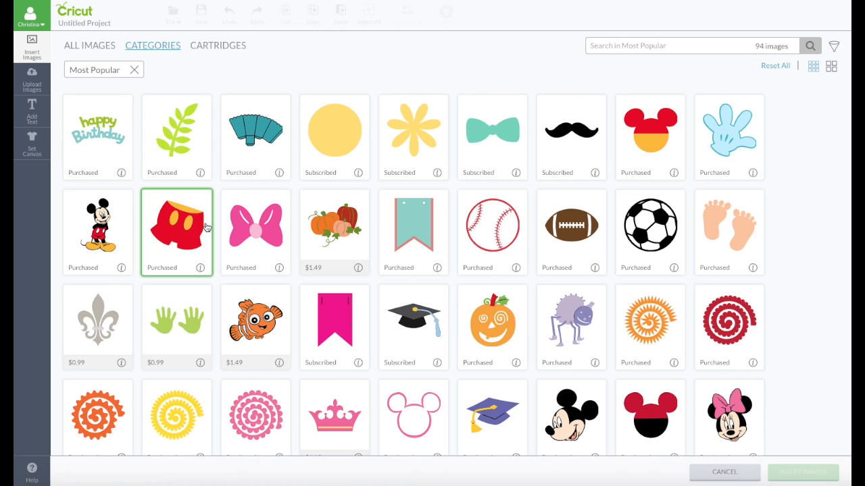
scroll(206, 227, down, 5)
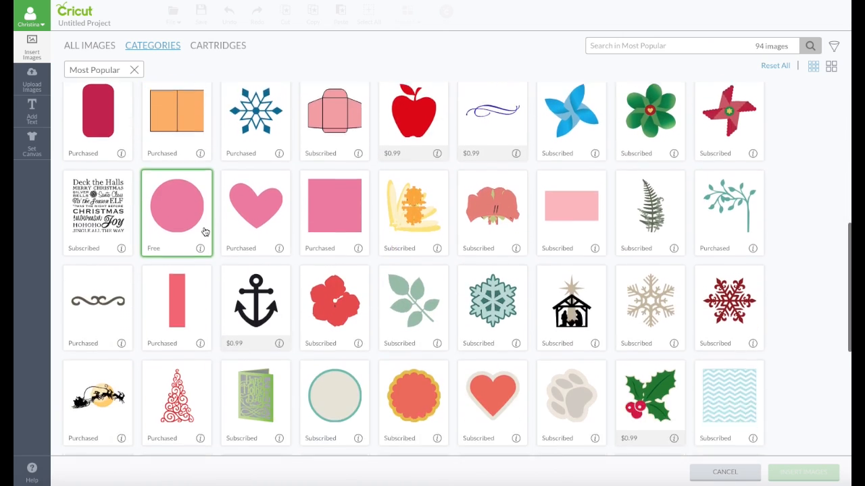
scroll(203, 230, up, 5)
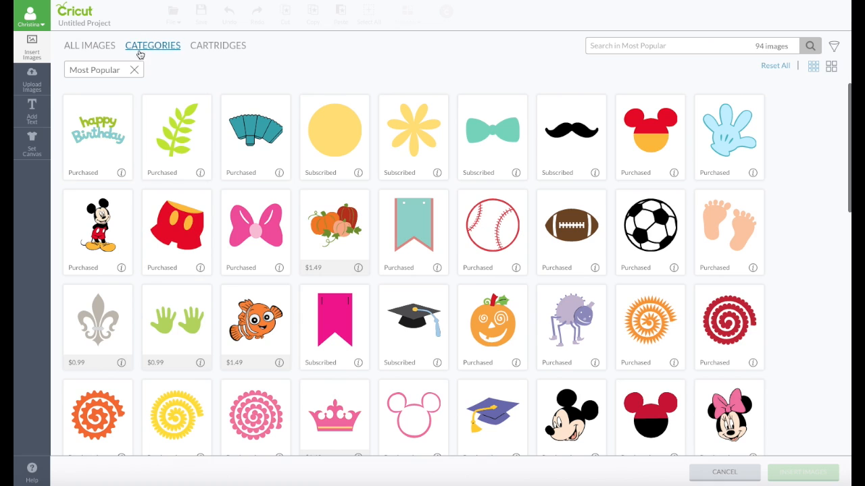
click(135, 69)
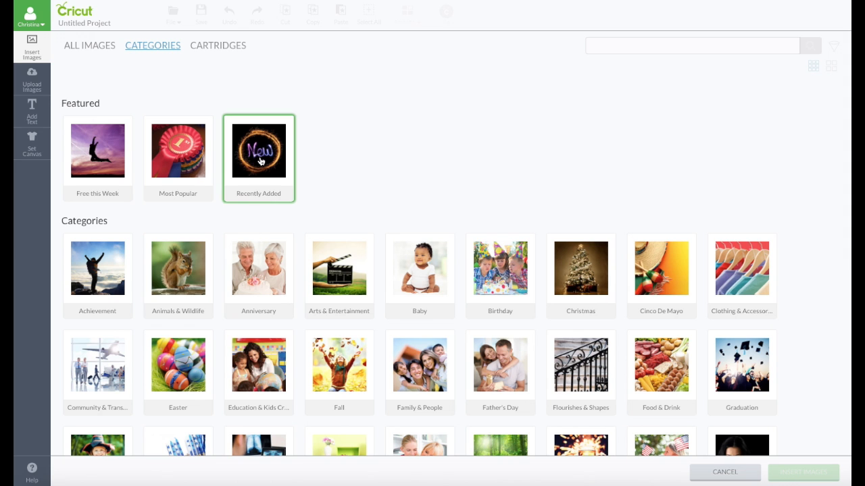
Step: Look through the Recently Added images from start to end, and clear that category again
click(260, 161)
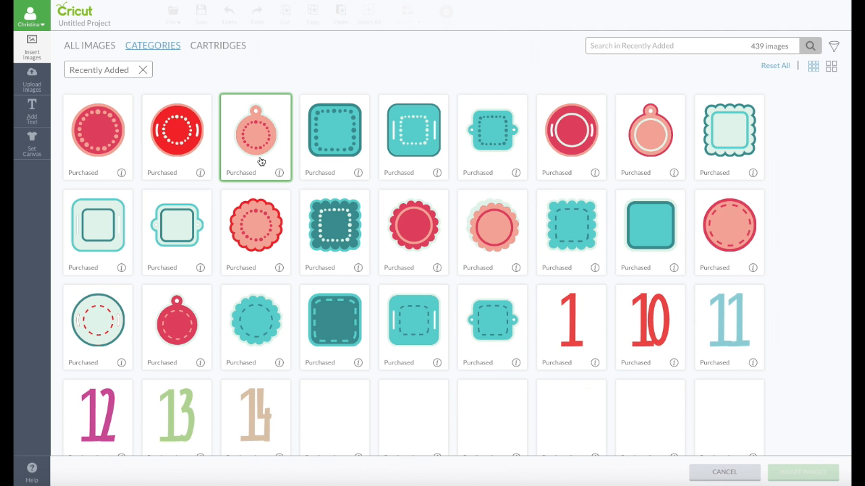
scroll(260, 161, down, 10)
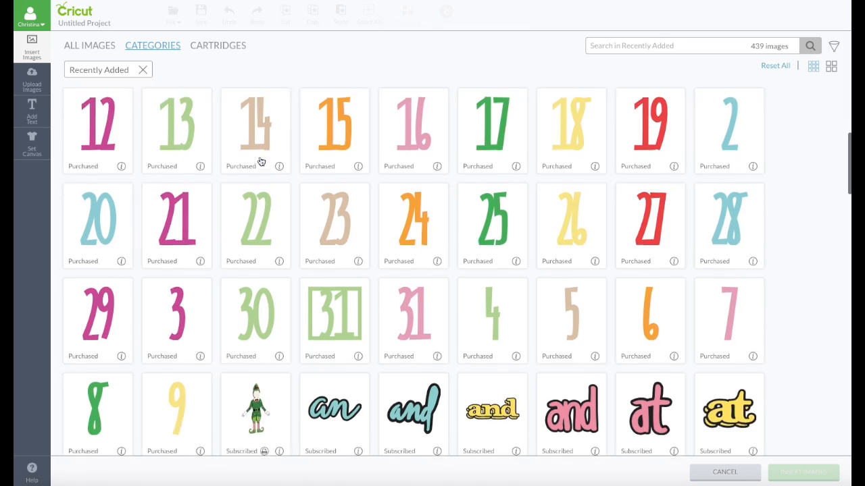
scroll(260, 161, down, 10)
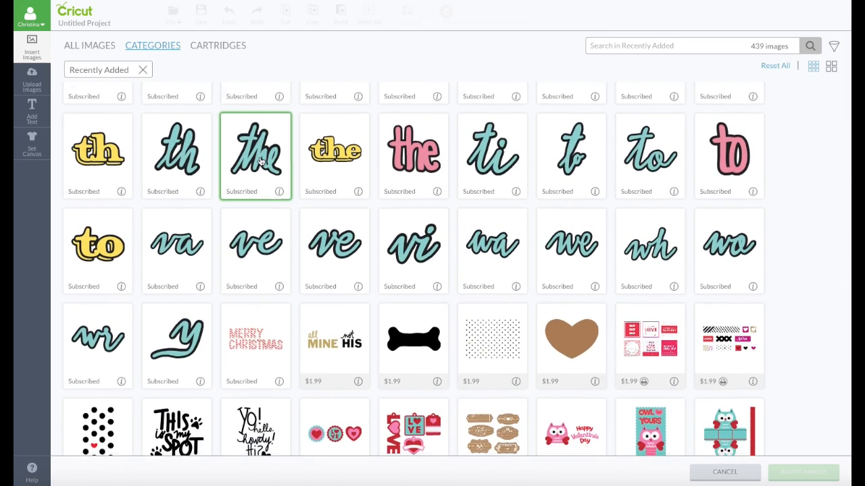
scroll(260, 161, down, 1)
scroll(260, 161, down, 5)
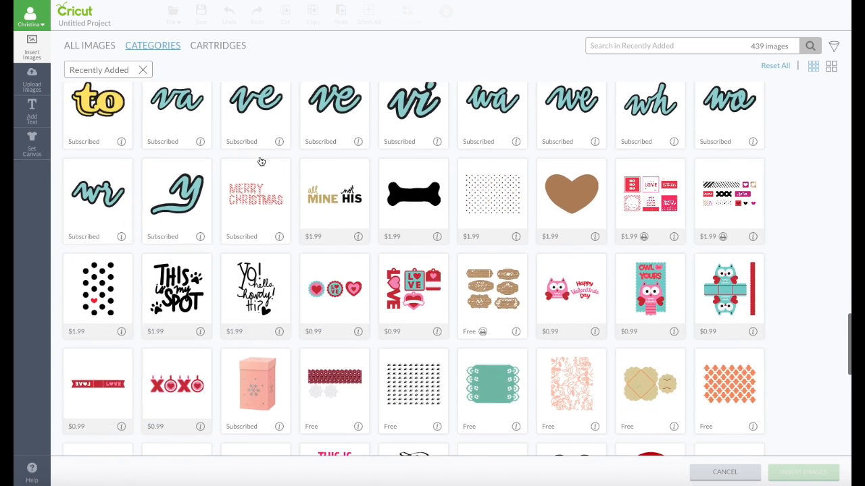
scroll(260, 161, down, 4)
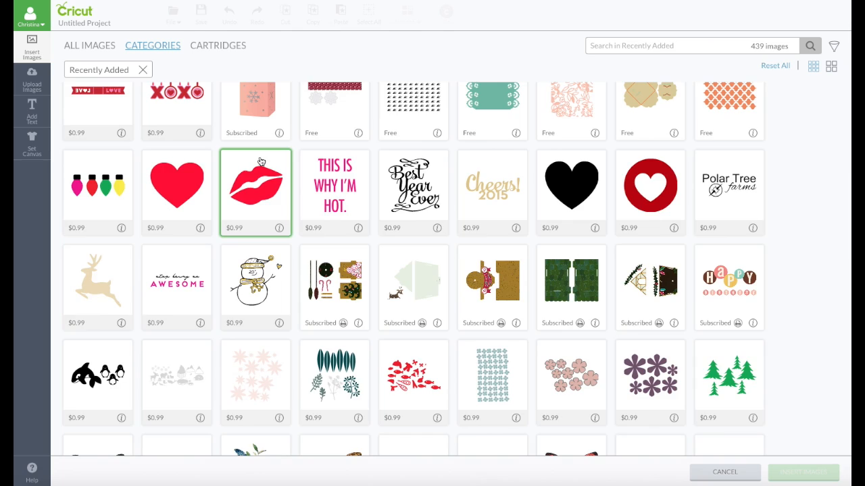
scroll(260, 161, down, 10)
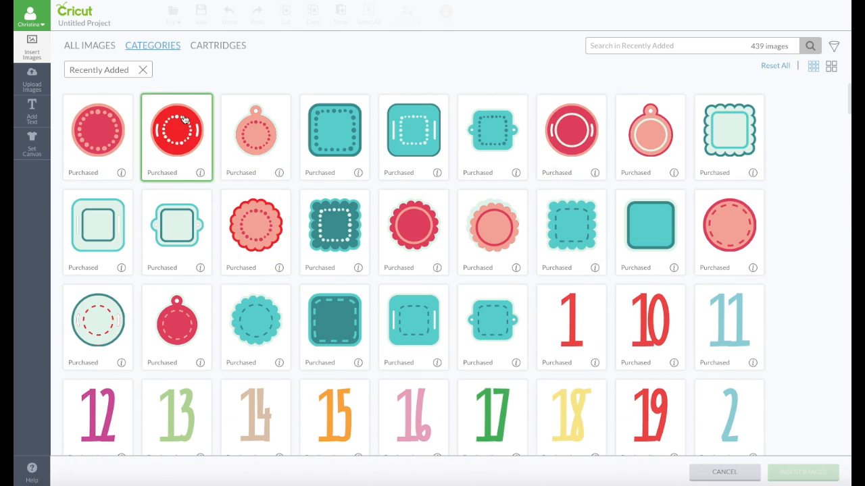
click(141, 69)
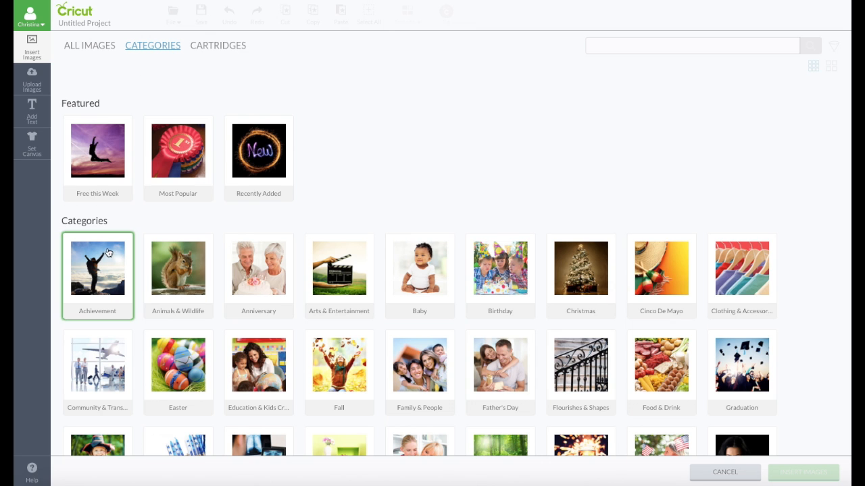
Step: Open the Birthday category, look through its images, and return to the category overview
scroll(106, 251, down, 3)
scroll(106, 252, down, 1)
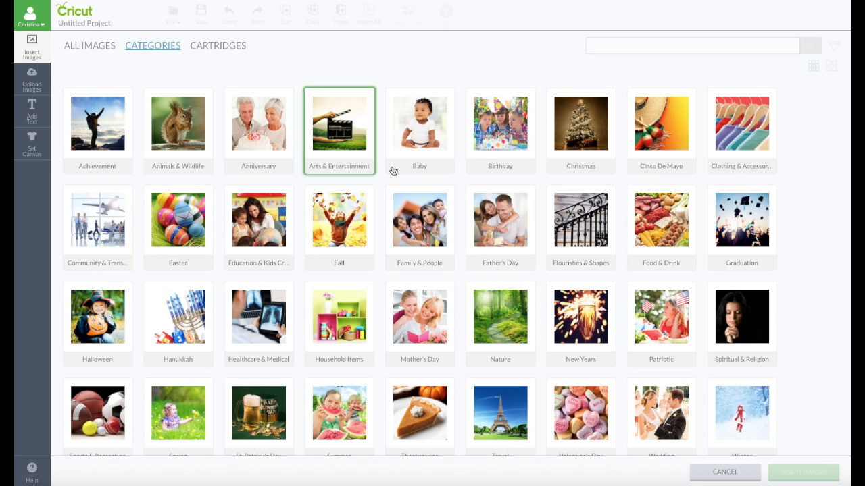
click(491, 141)
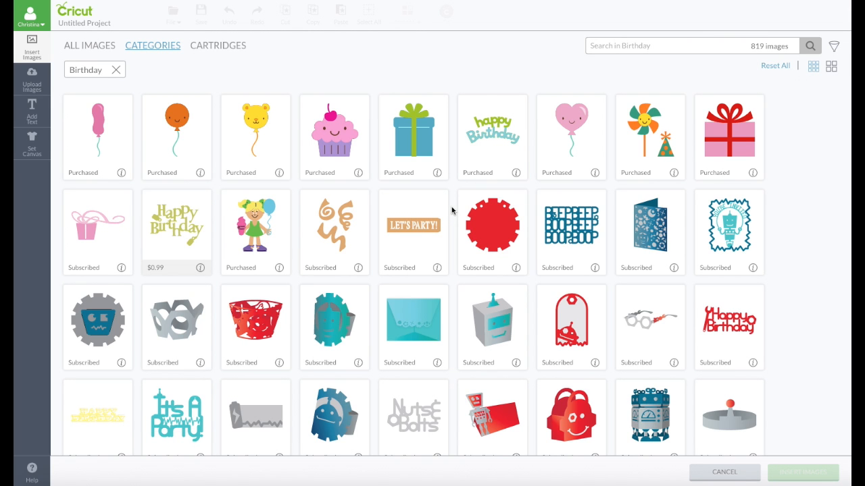
scroll(451, 211, down, 1)
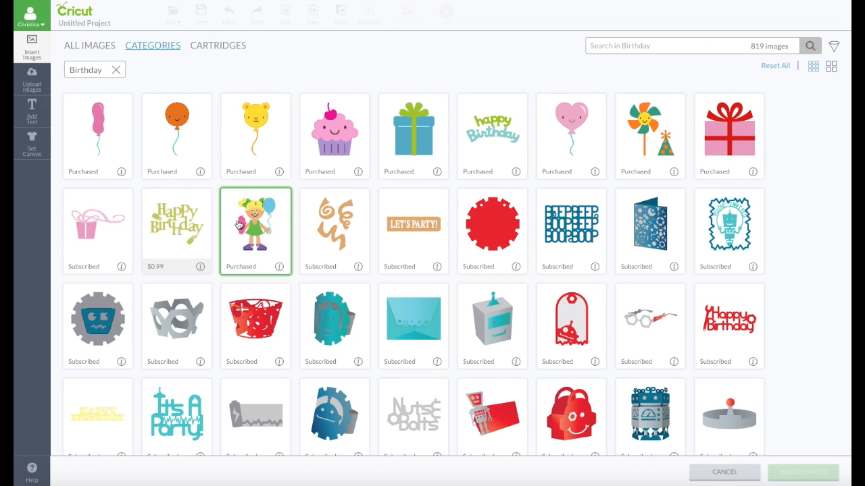
scroll(351, 232, down, 5)
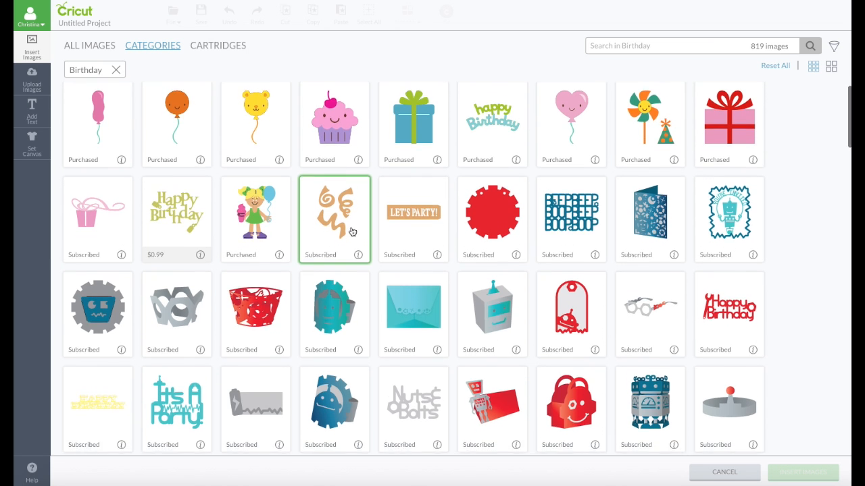
scroll(351, 232, down, 3)
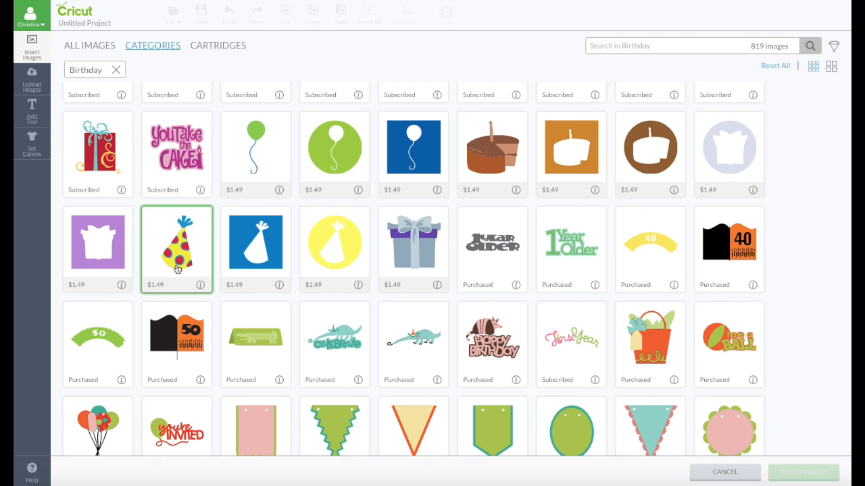
scroll(176, 268, down, 3)
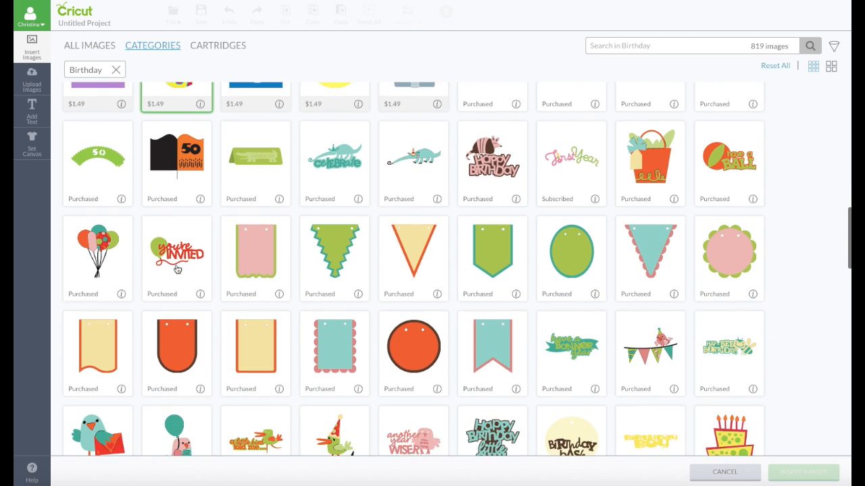
scroll(177, 269, down, 3)
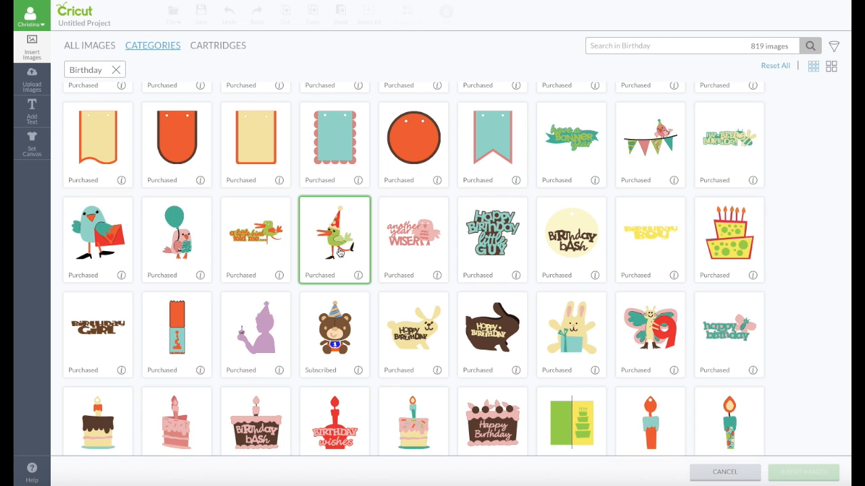
scroll(339, 253, up, 10)
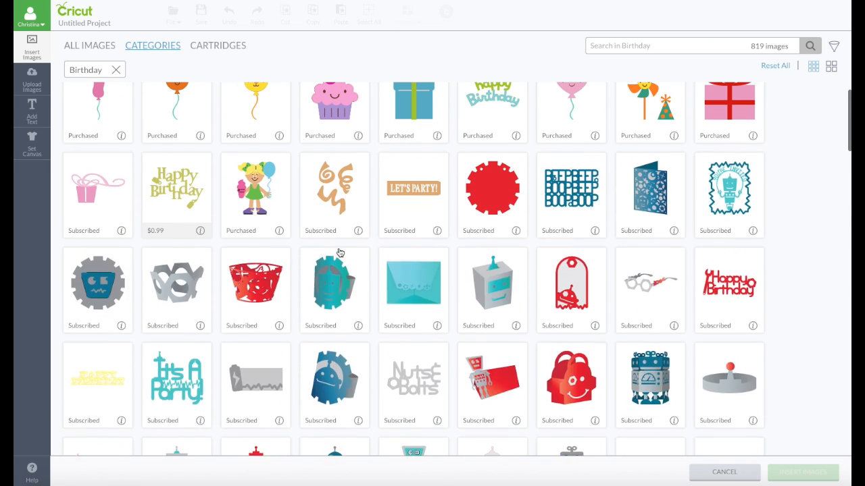
click(116, 70)
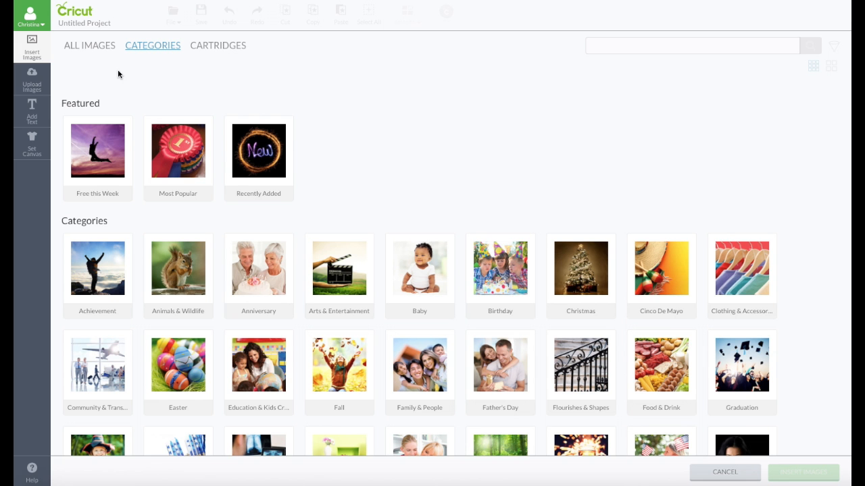
Step: View the images of the Creativebug brand, and clear that brand again
scroll(344, 264, down, 6)
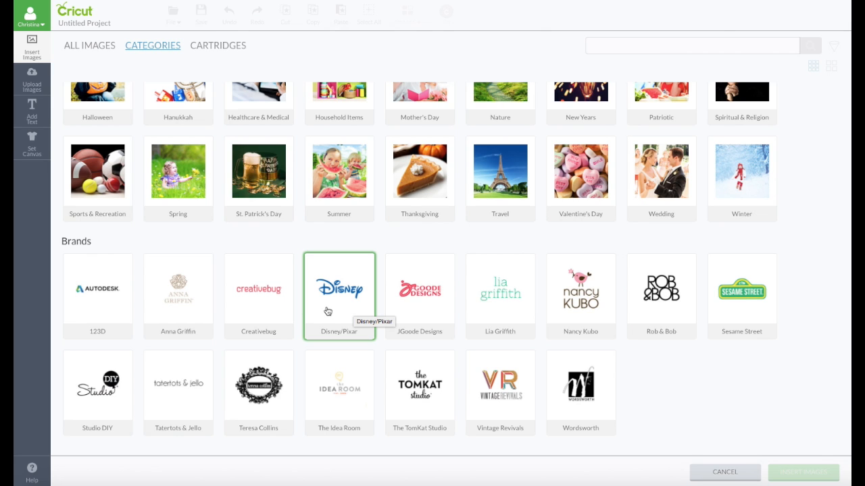
click(273, 306)
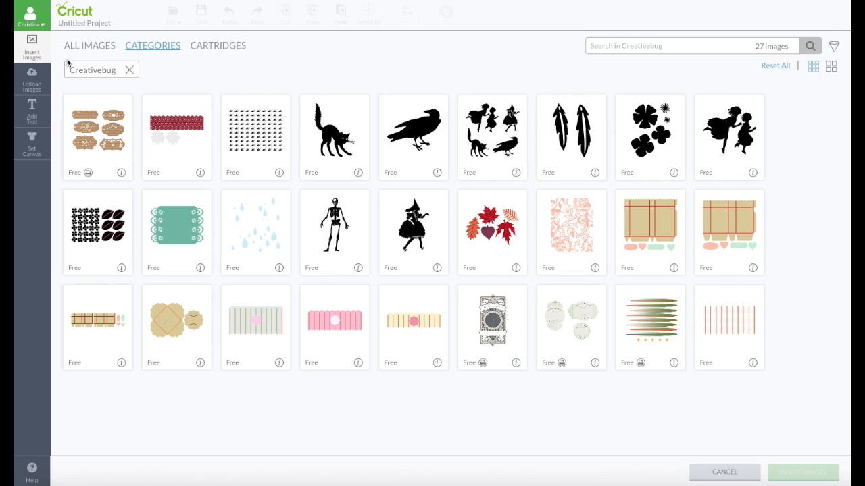
click(129, 70)
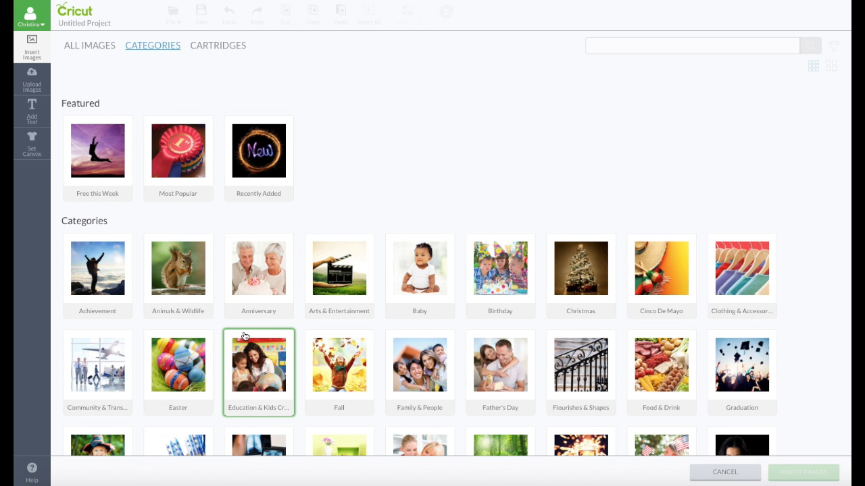
Step: Browse the images by cartridge, view all images of the All Wrapped Up cartridge, and return to the cartridge list
click(218, 47)
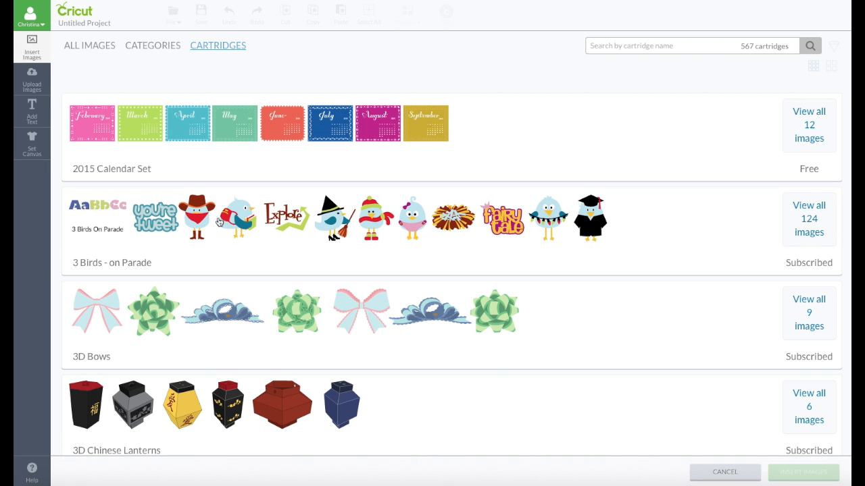
scroll(219, 222, down, 3)
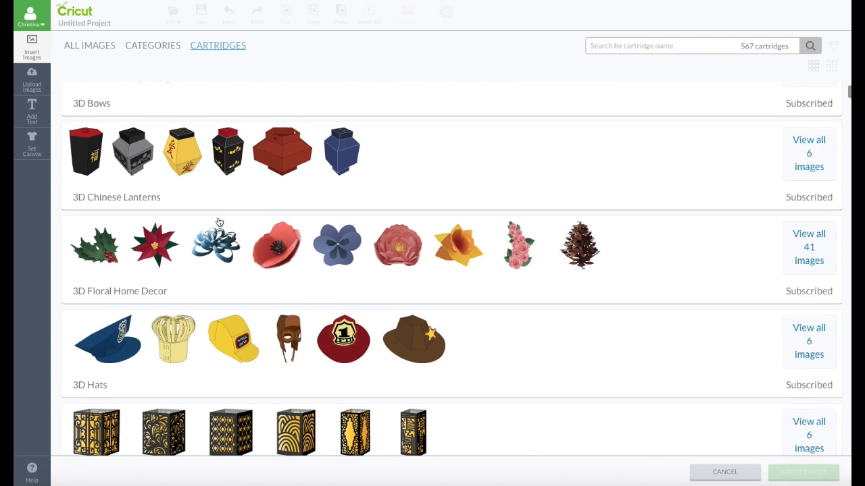
scroll(219, 222, down, 3)
scroll(219, 222, down, 8)
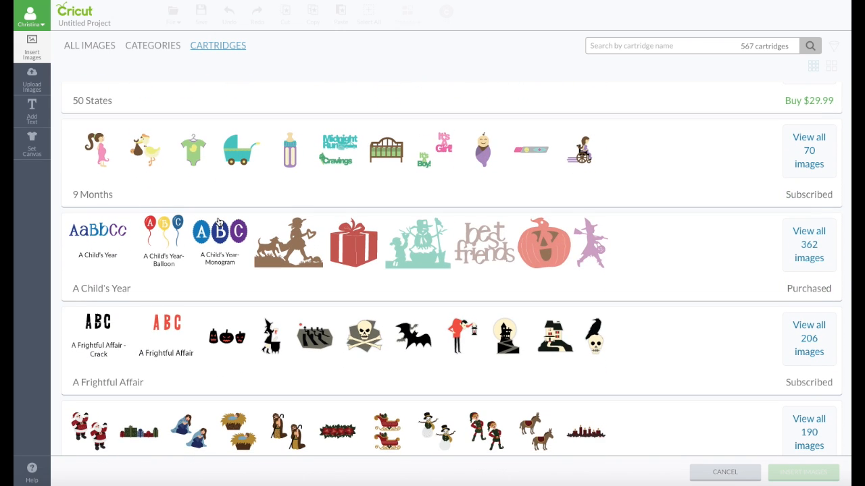
scroll(219, 222, down, 6)
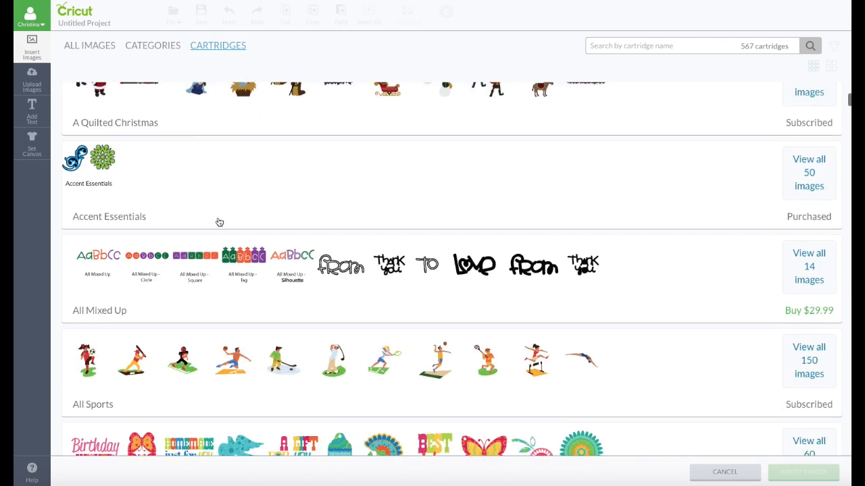
scroll(219, 221, down, 3)
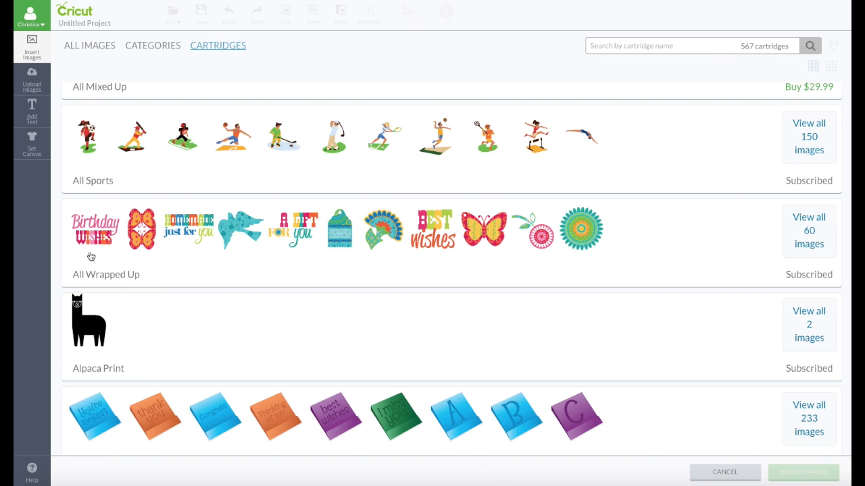
click(808, 230)
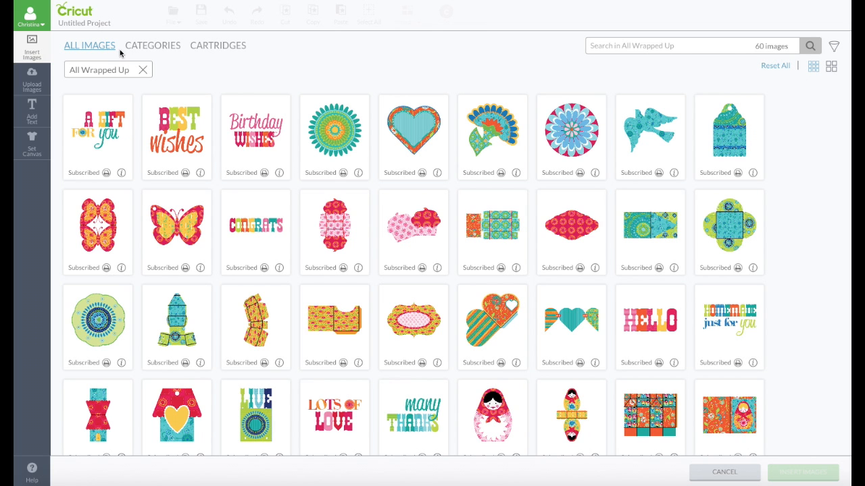
click(143, 72)
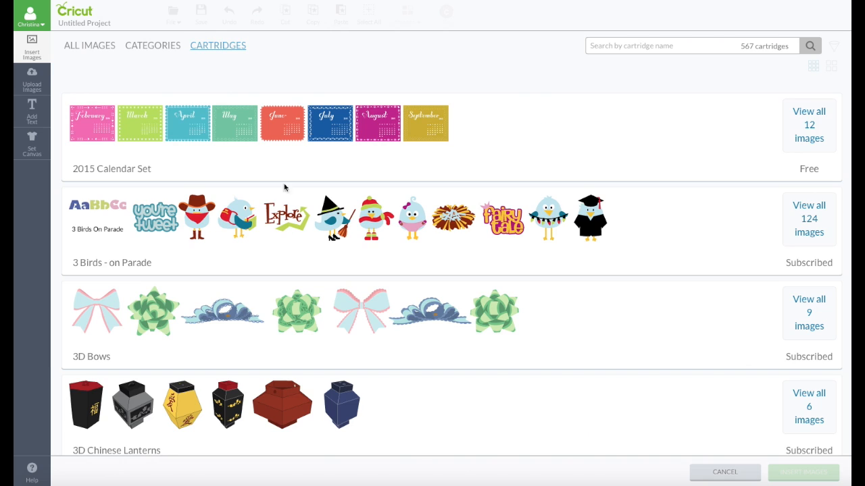
Step: Browse the cartridge list to the Animal Kingdom sets and open the Animal Kingdom - Forest 1 images
scroll(297, 202, down, 5)
scroll(307, 310, down, 15)
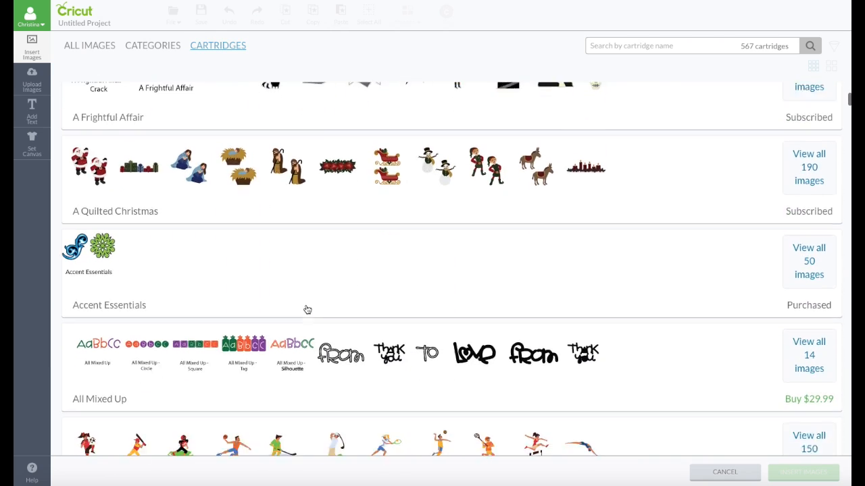
scroll(307, 310, down, 7)
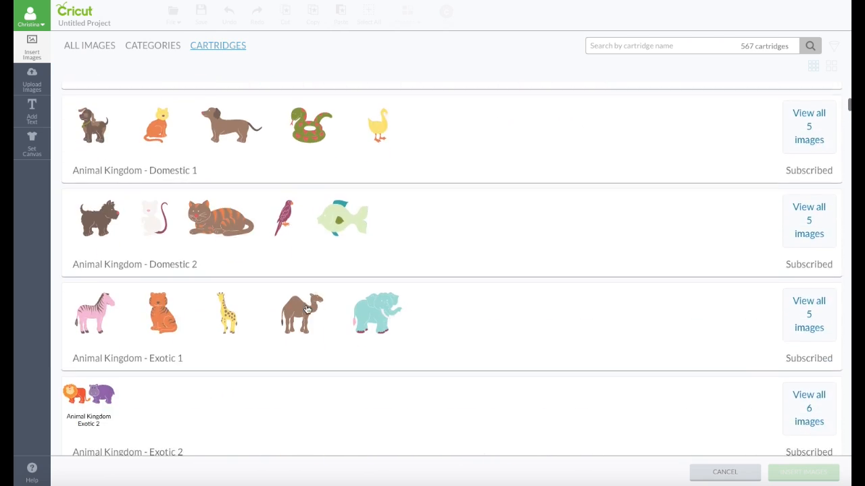
scroll(306, 308, down, 7)
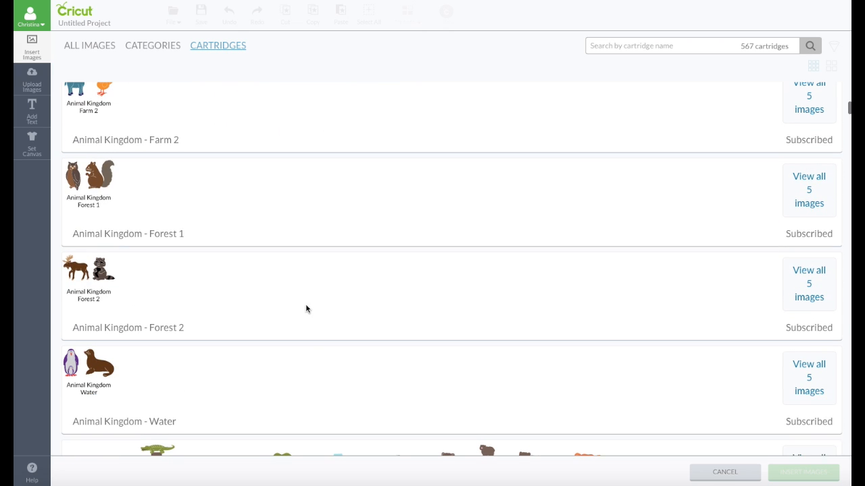
click(87, 201)
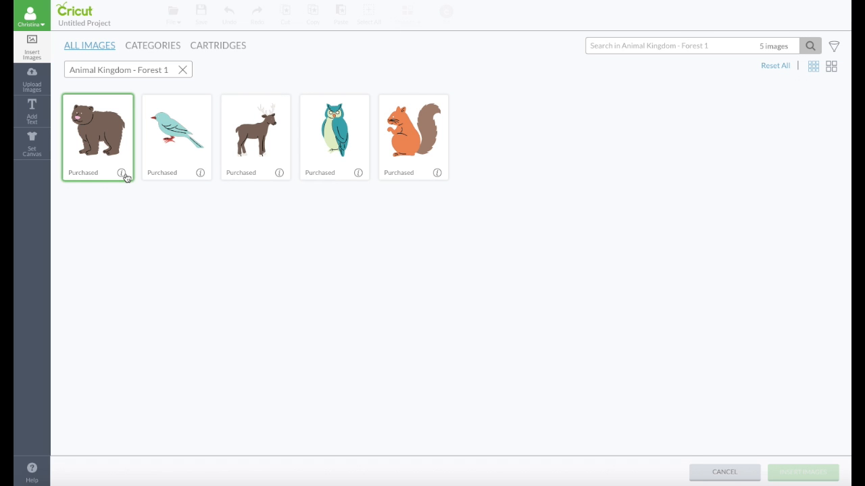
Step: Open the full Animal Kingdom cartridge from the bear image's details and insert its alligator head image onto the canvas
mouse_move(122, 174)
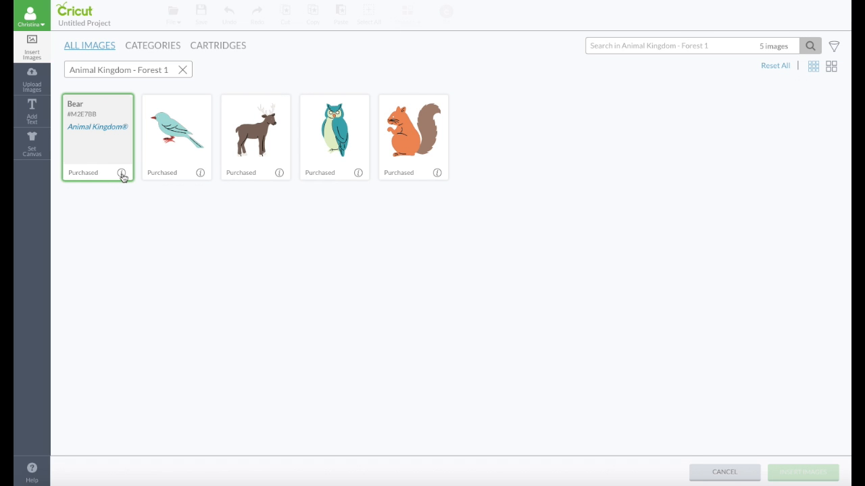
click(84, 129)
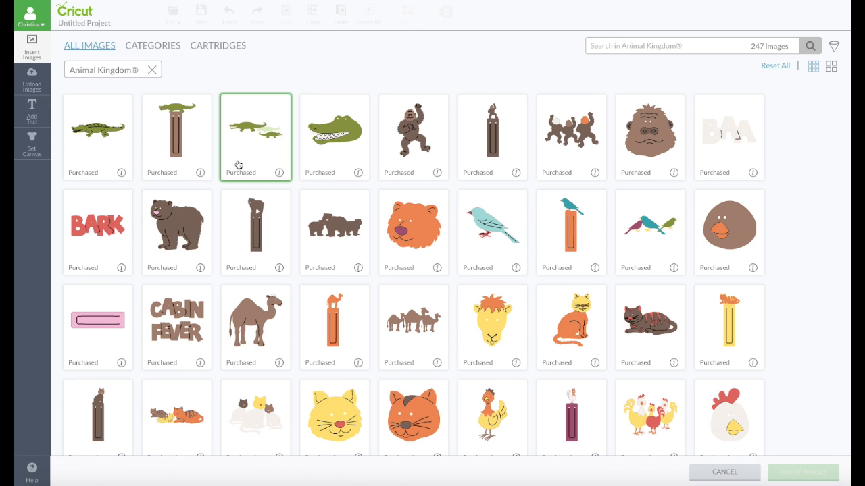
click(324, 145)
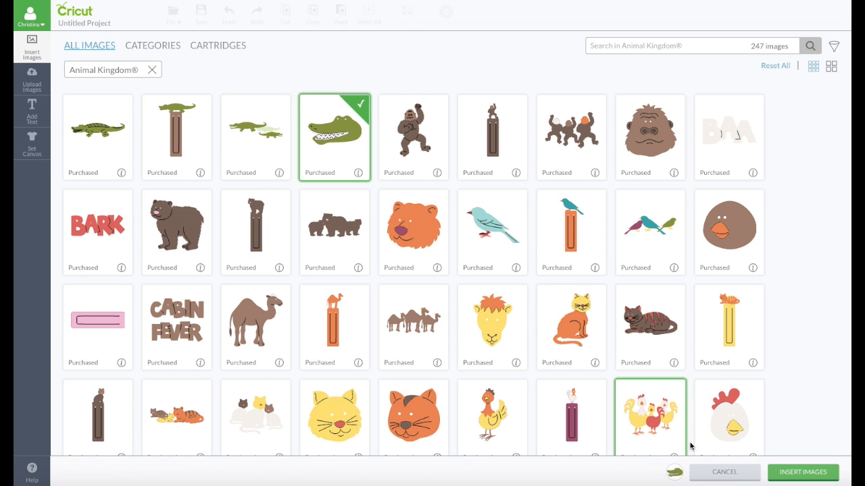
click(792, 474)
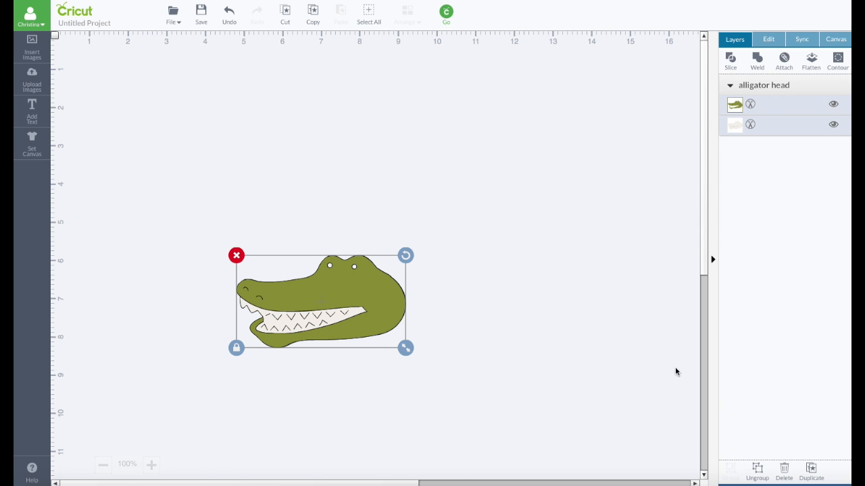
Step: Move the alligator head toward the canvas's upper left and enlarge it proportionally to about 6.2 in wide
drag(366, 306, 267, 146)
drag(311, 183, 422, 259)
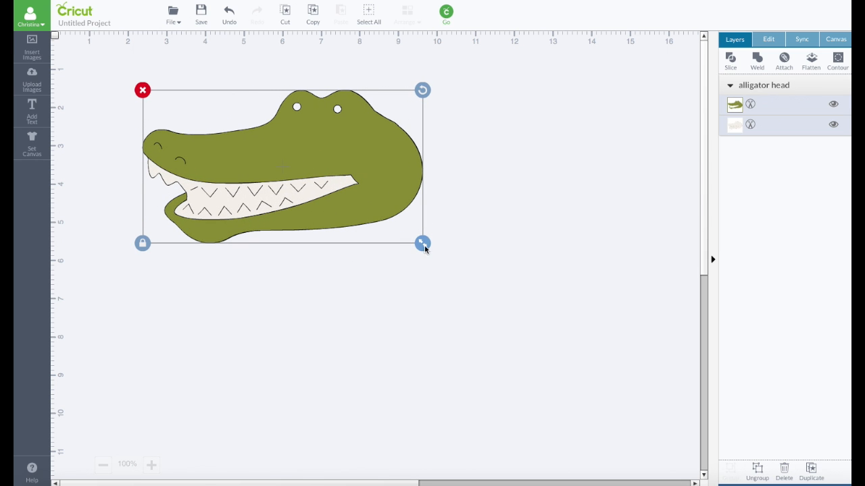
drag(423, 245, 382, 220)
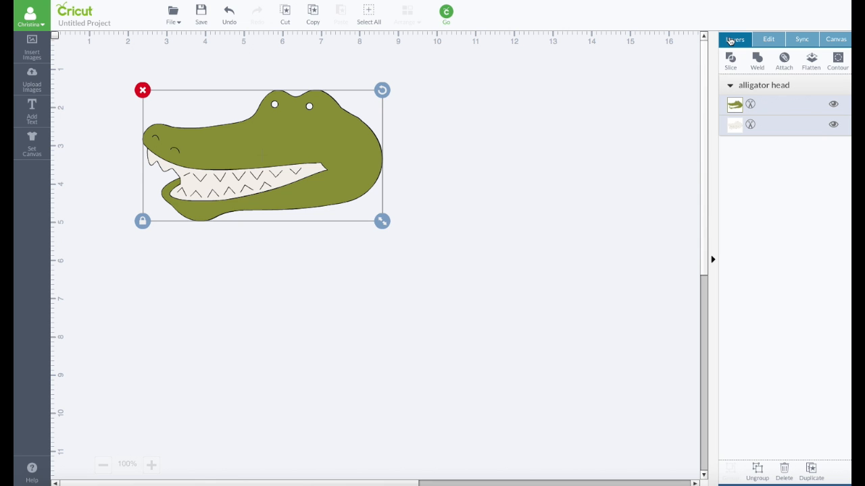
Step: Look through the edit, sync, canvas and layer settings for the selected alligator head
click(766, 42)
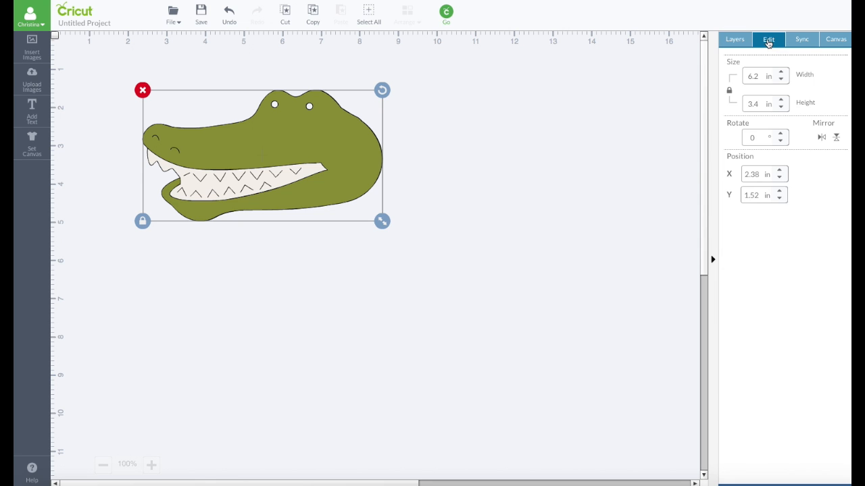
click(799, 42)
click(829, 42)
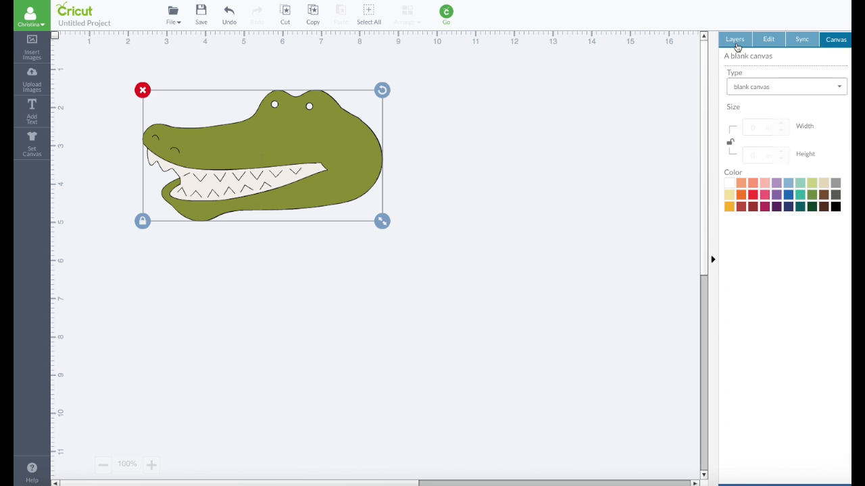
click(738, 48)
click(768, 45)
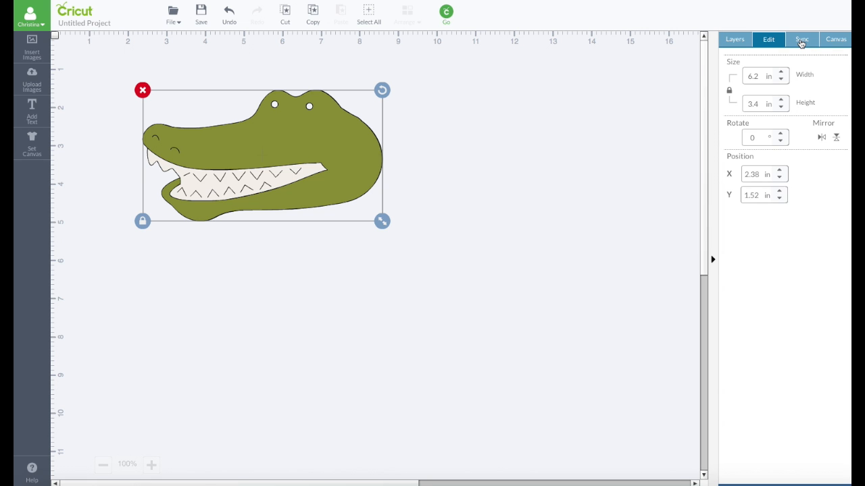
click(800, 42)
click(830, 42)
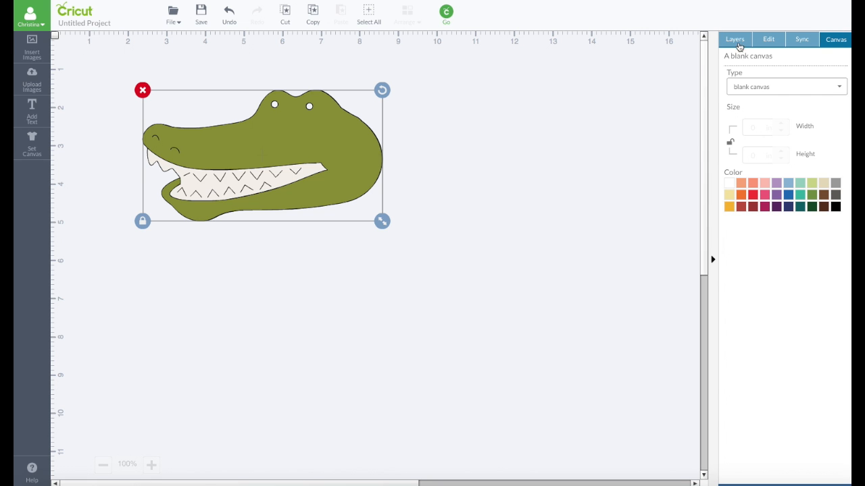
click(736, 41)
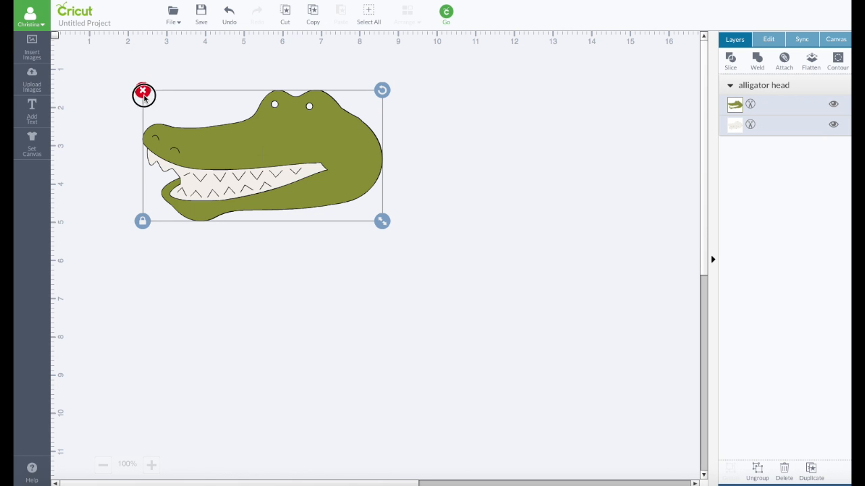
Step: Delete the alligator head, undo the deletion, and try rotating the image
click(143, 90)
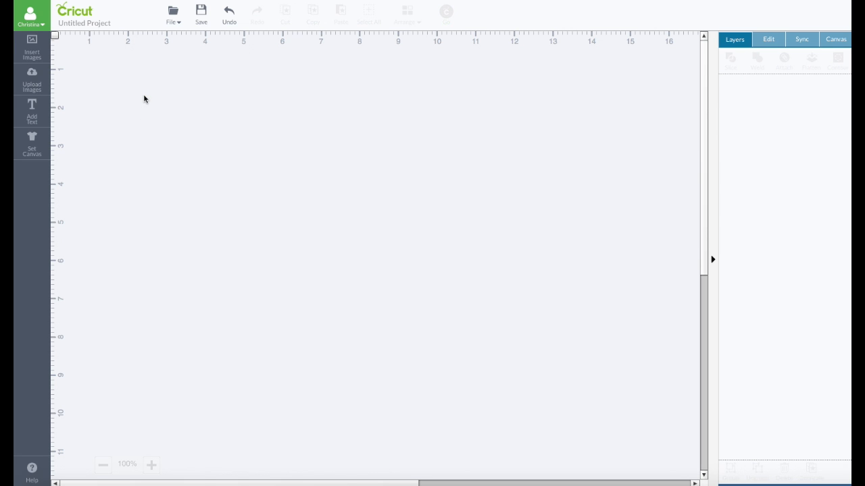
click(229, 12)
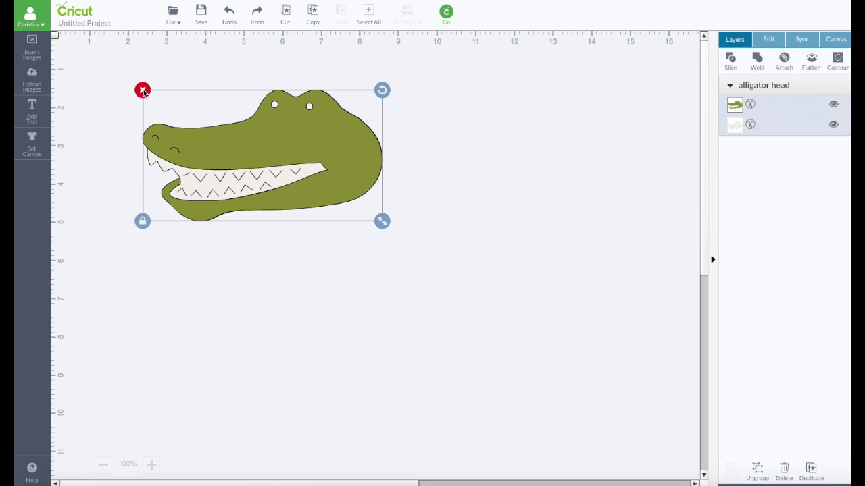
drag(382, 90, 324, 161)
Step: Resize the alligator head freehand with proportions locked, unlocked to about 8.92 by 5.22 in, and locked again to about 6.25 by 3.66 in
drag(382, 224, 415, 240)
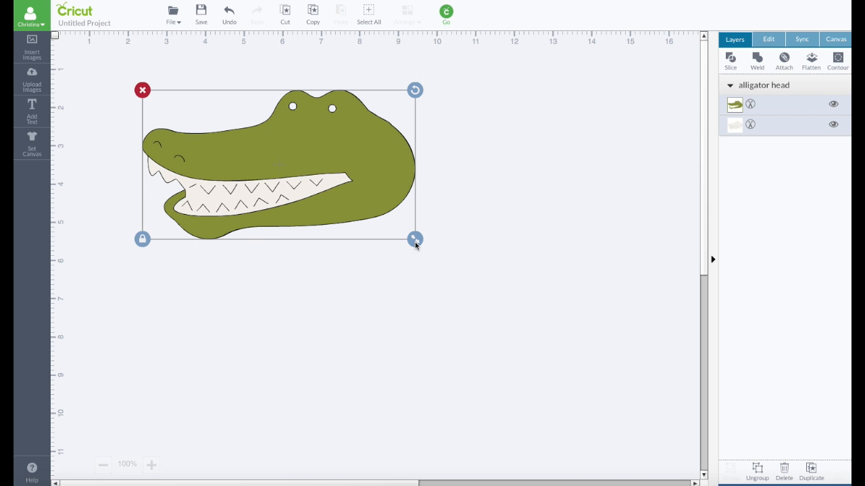
click(142, 241)
click(769, 40)
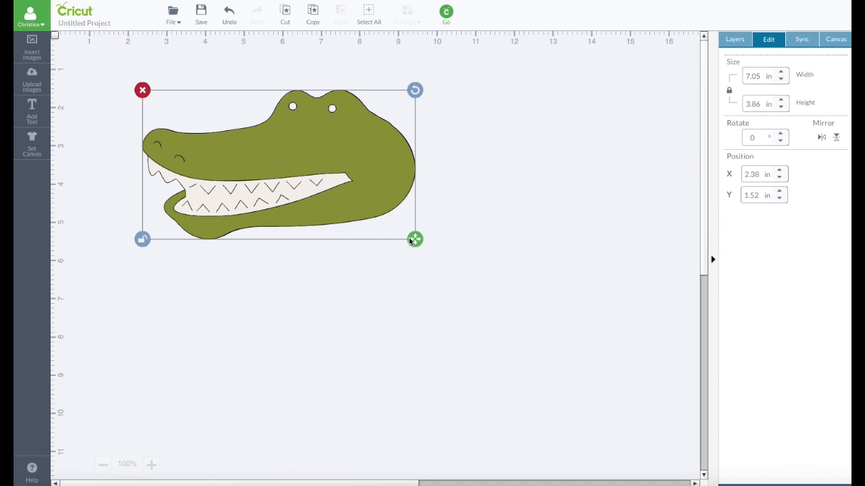
drag(417, 246, 488, 295)
click(142, 292)
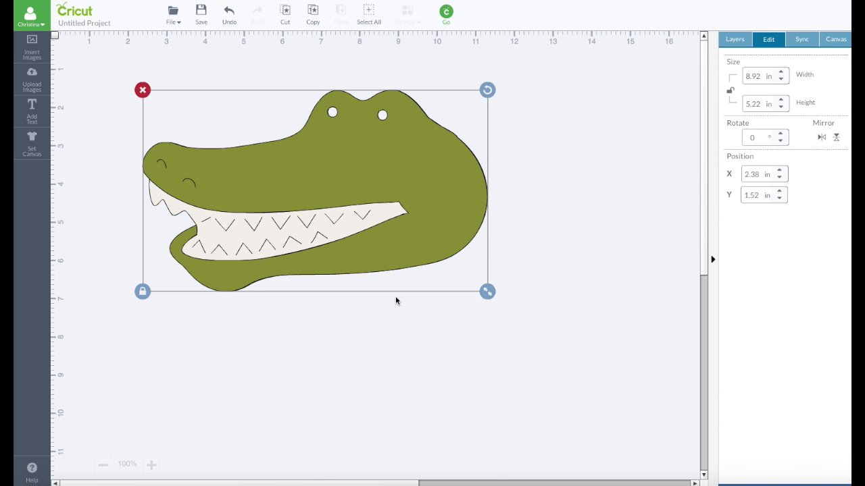
drag(487, 292, 393, 236)
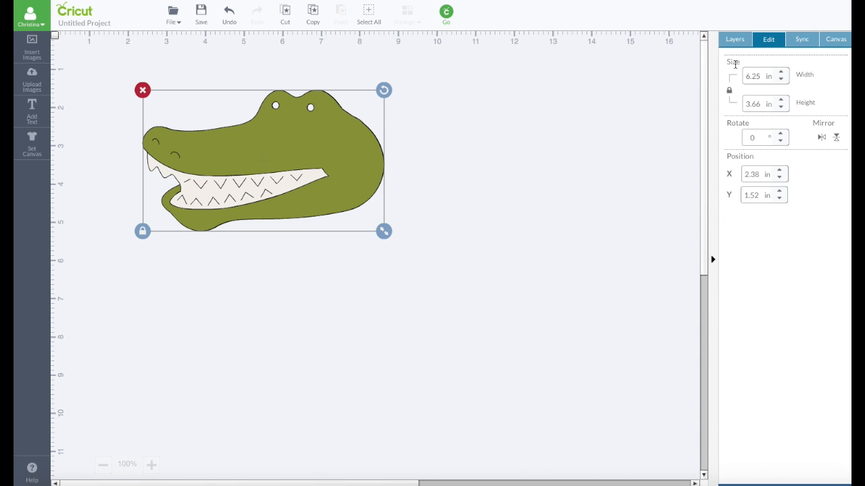
Step: Unlock the alligator head's proportions and set its height to 4 in and its width to 7 in
click(729, 90)
double_click(757, 103)
text(4)
key(Return)
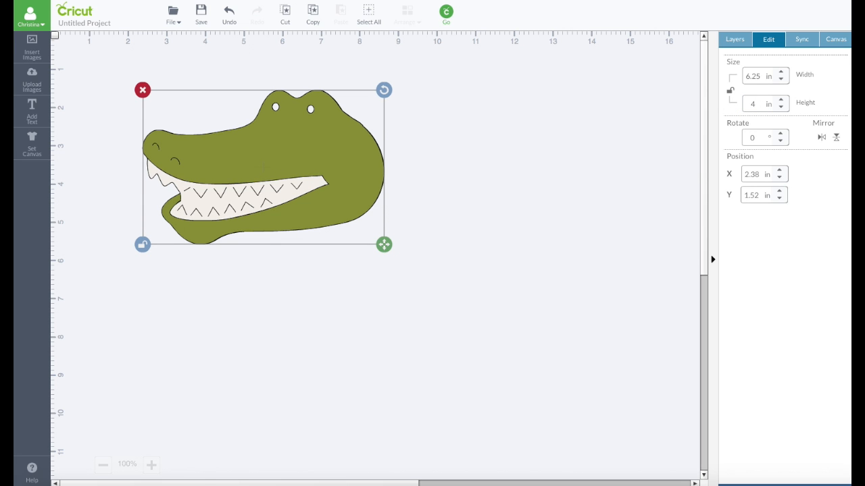
double_click(753, 76)
text(7)
key(Return)
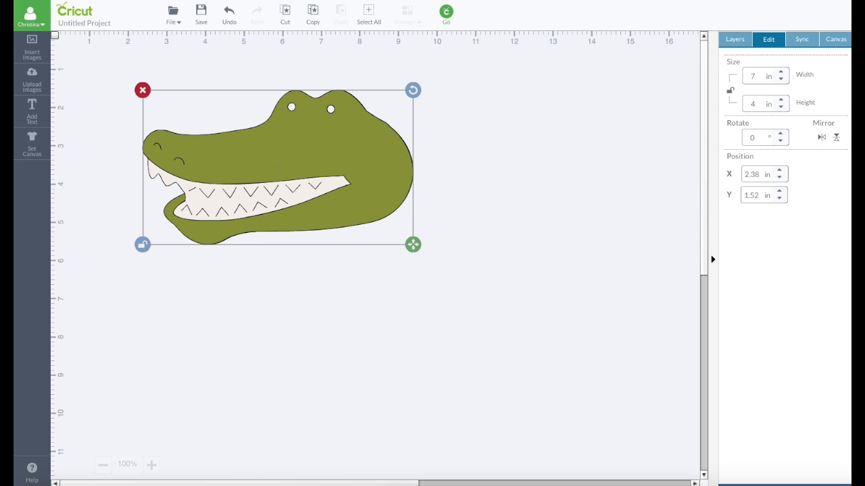
Step: Lock the alligator head's proportions and scale it by setting the width to 8 in, followed by the height to 6 in
click(729, 91)
drag(761, 77, 729, 78)
text(8)
key(Tab)
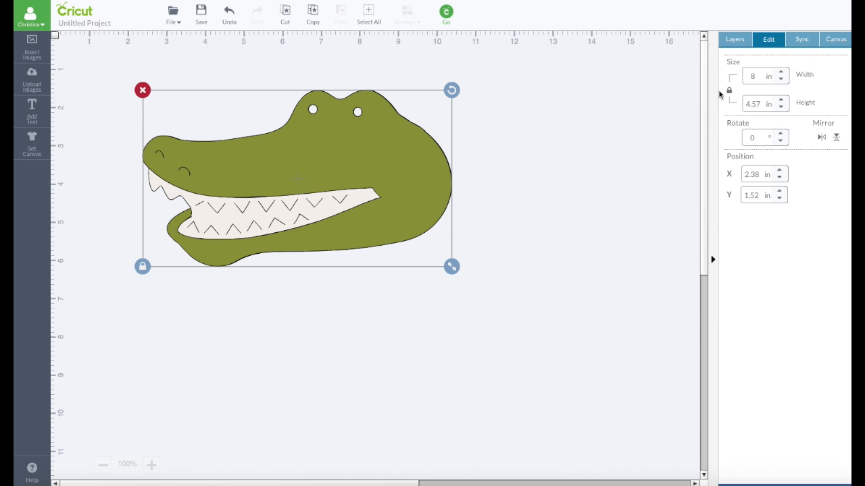
drag(761, 104, 715, 104)
text(6)
key(Return)
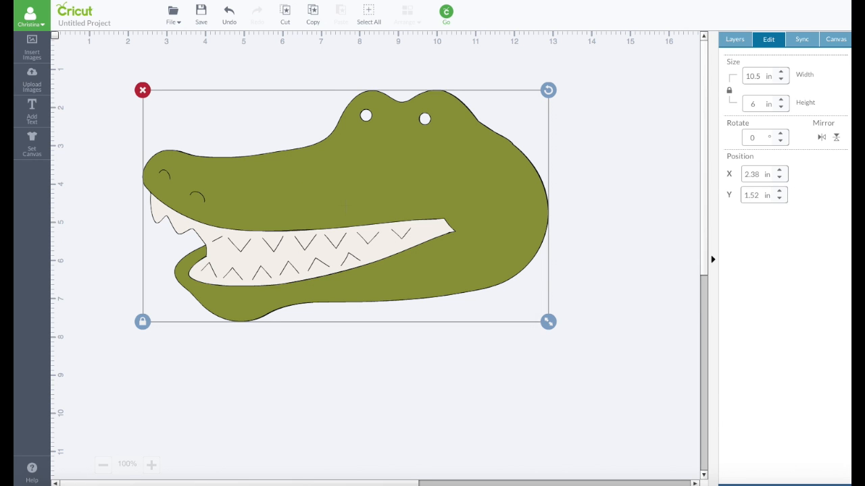
Step: Unlock the proportions, set the height to 5 in and the width to 7 in, and stretch the image to about 8.03 by 4.98 in
click(730, 91)
double_click(762, 103)
text(5)
key(Return)
double_click(763, 77)
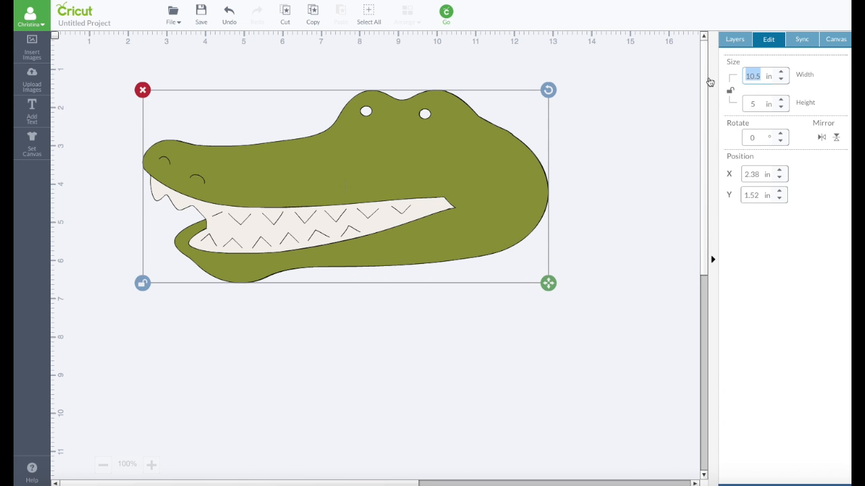
text(7)
key(Return)
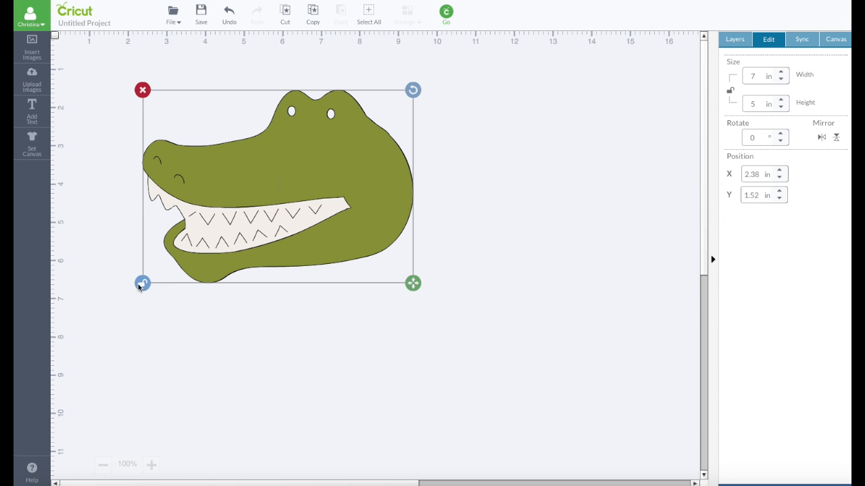
drag(413, 283, 457, 288)
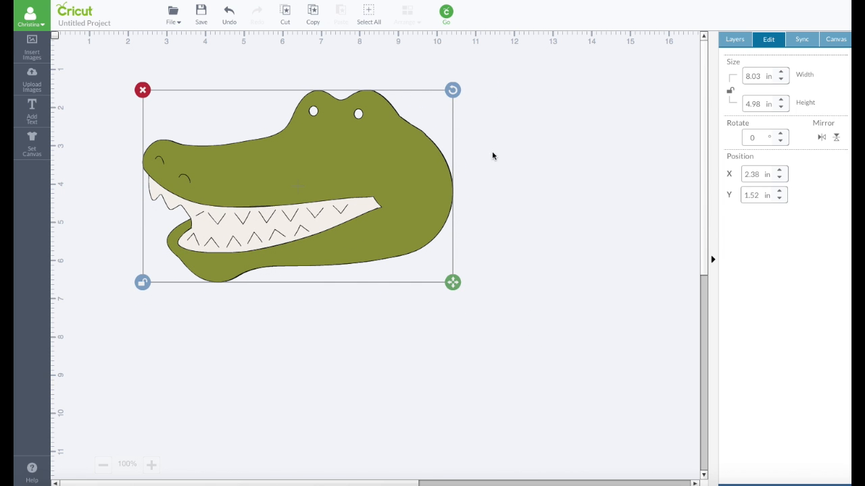
Step: Send the project to the mat preview and examine the green and white layer mats
click(445, 18)
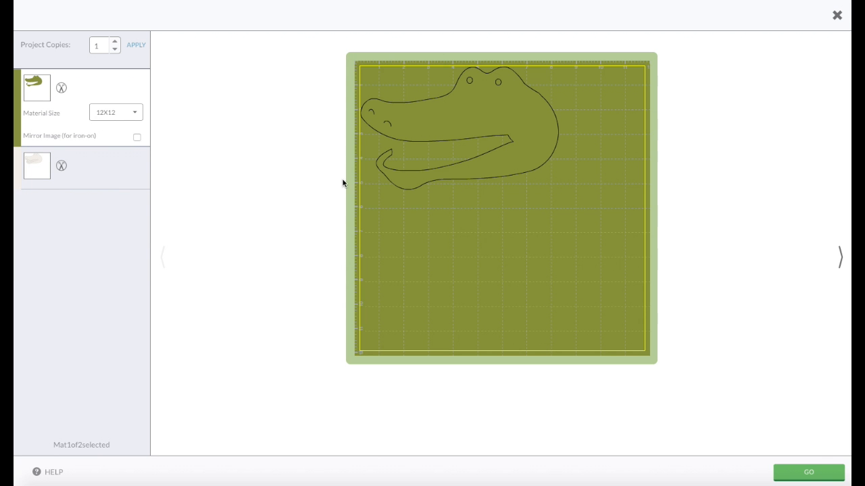
click(101, 177)
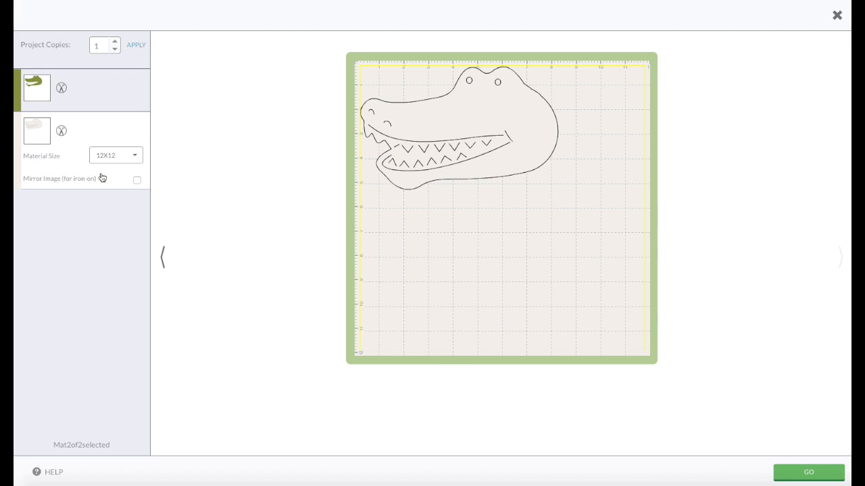
click(85, 98)
click(79, 162)
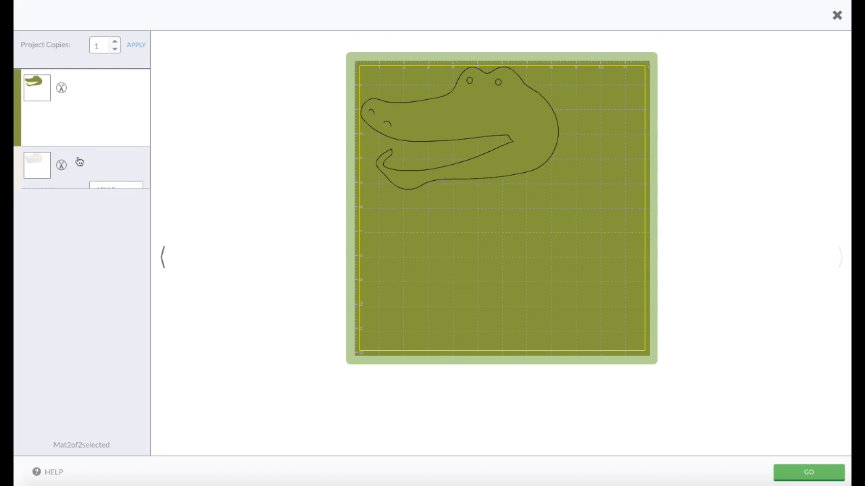
Step: Move the green alligator layer to the lower right of its mat and shift the white layer slightly right on its mat
click(86, 108)
drag(416, 114, 482, 269)
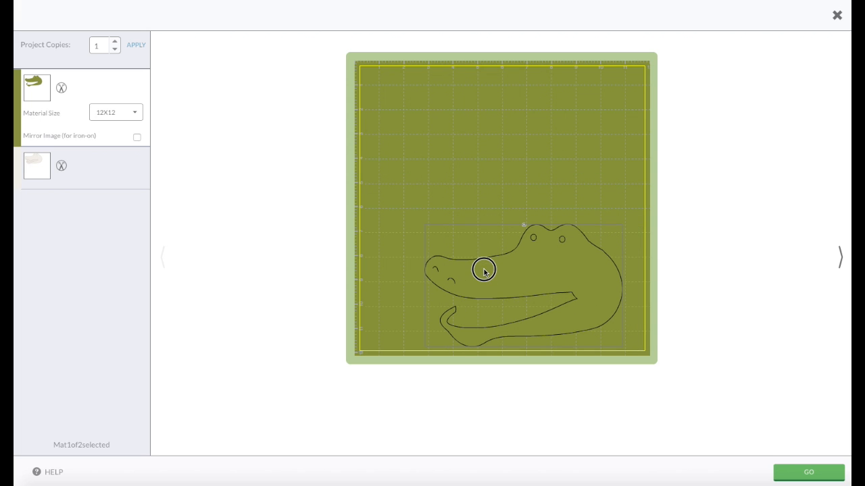
click(102, 170)
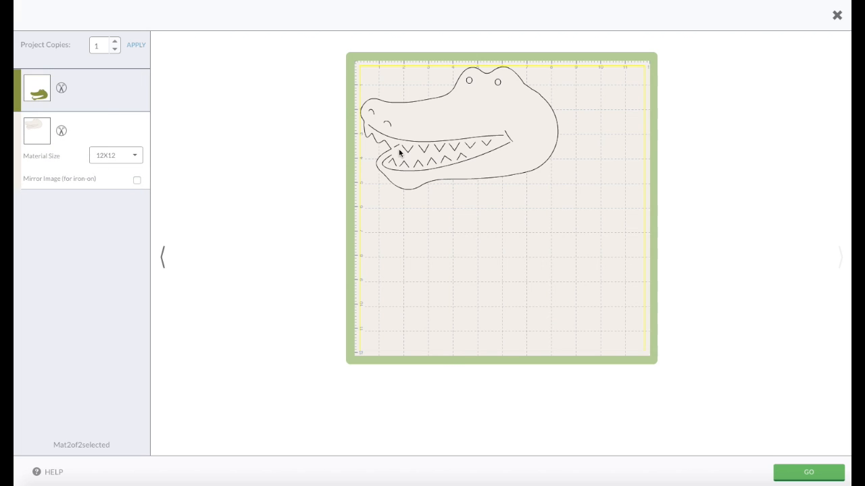
drag(407, 143, 441, 141)
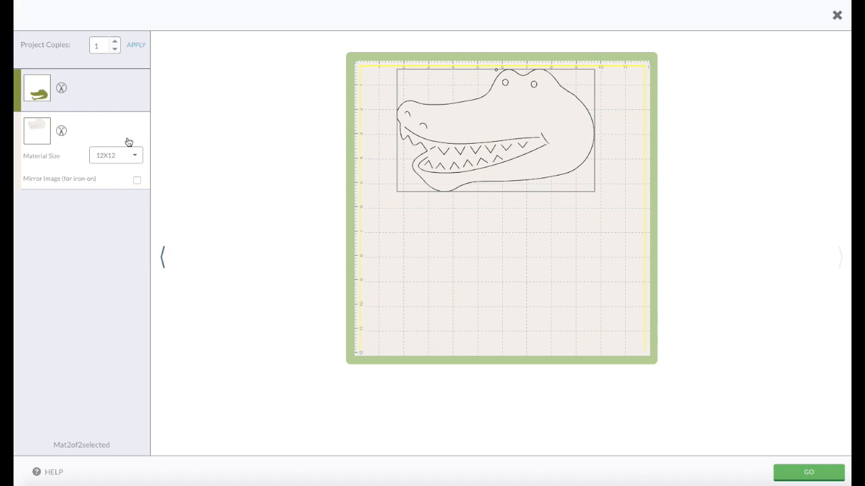
Step: Review both mats once more and close the mat preview to return to the canvas
click(117, 110)
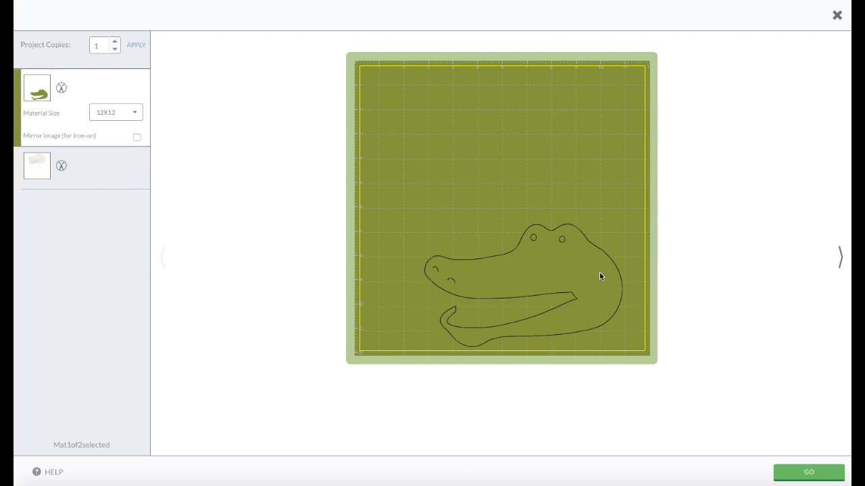
click(842, 265)
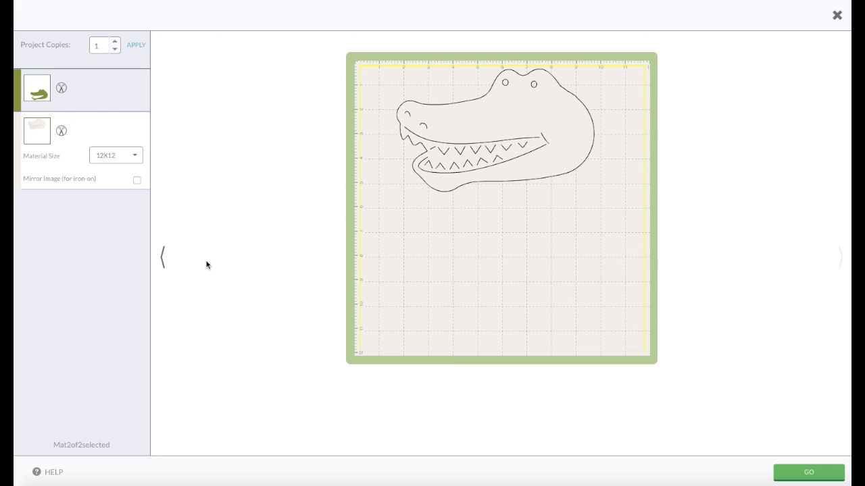
click(163, 259)
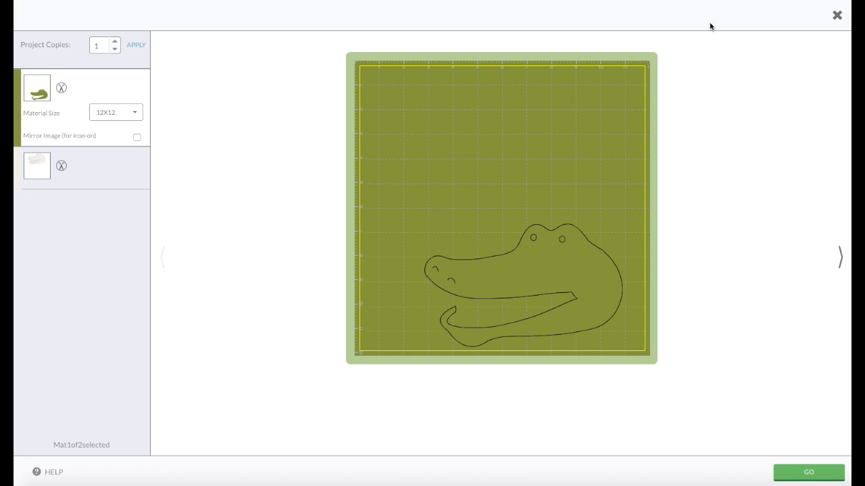
click(836, 18)
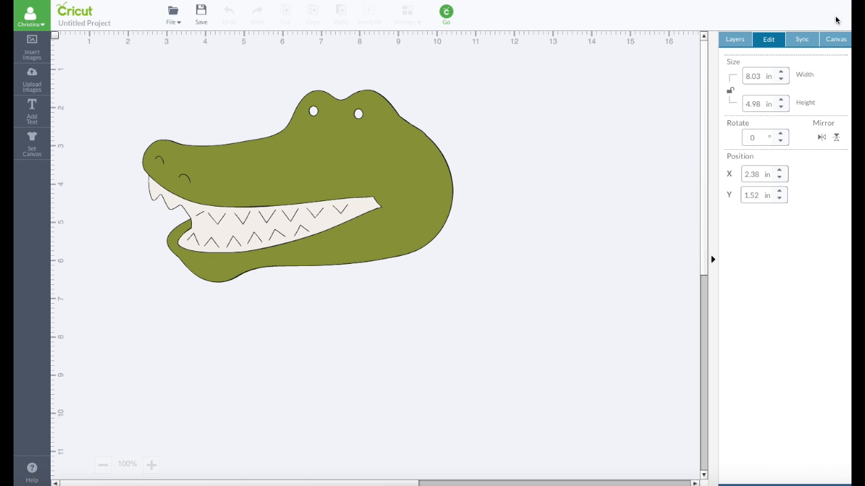